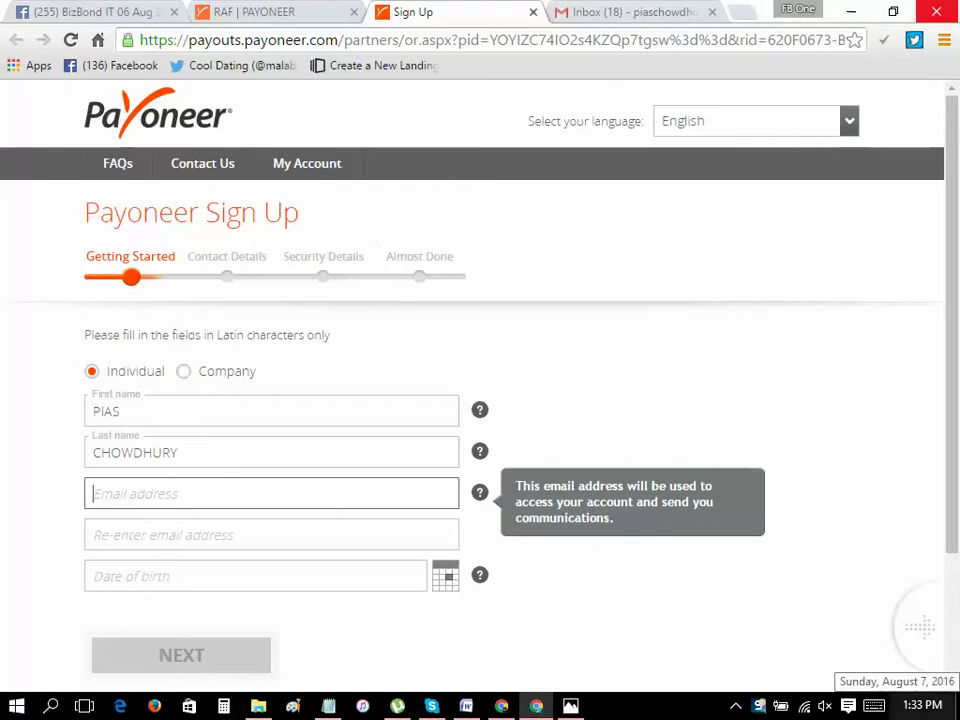
Copy the Gmail account's email address and bring it to Payoneer's Email address field.
left_click(663, 8)
left_click(917, 107)
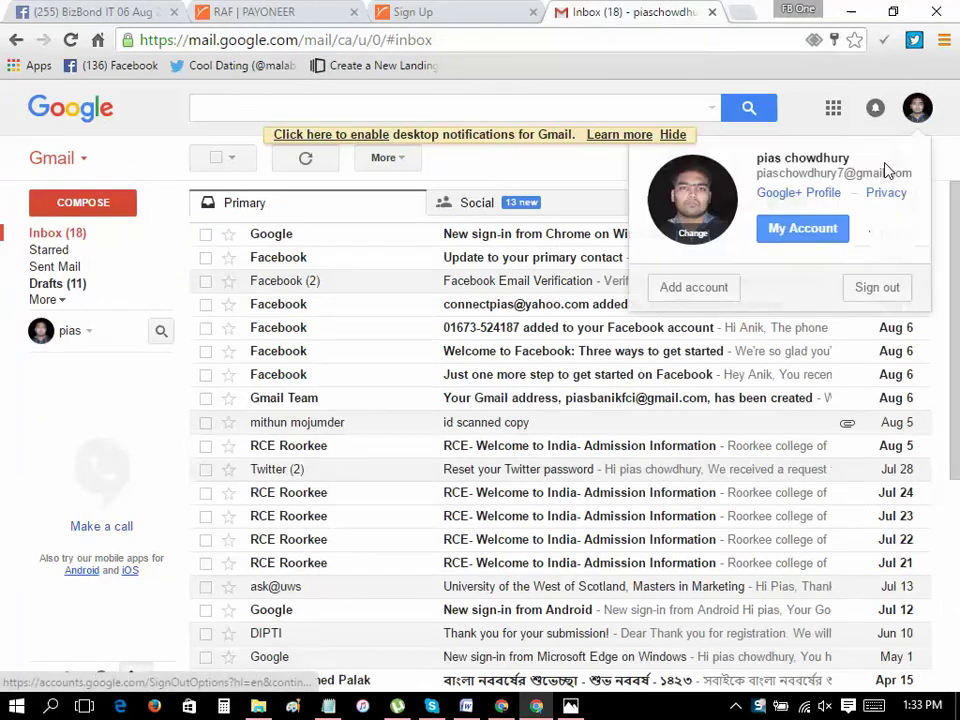
triple_click(839, 173)
right_click(840, 177)
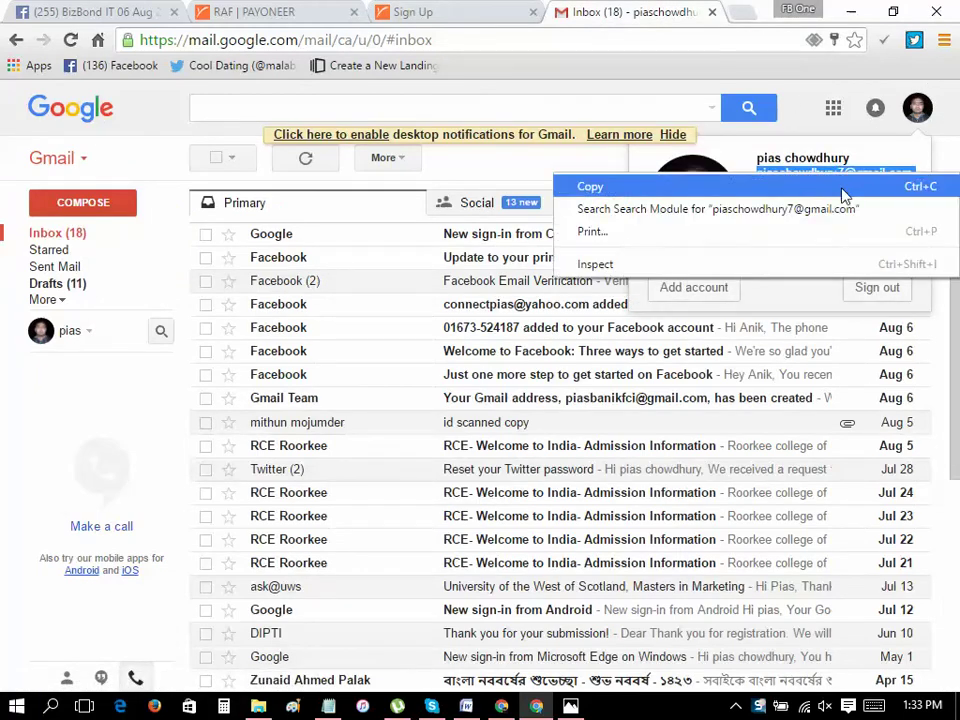
left_click(842, 186)
left_click(489, 21)
left_click(186, 486)
Paste the copied email into both Email address and Re-enter email.
key("ctrl+v")
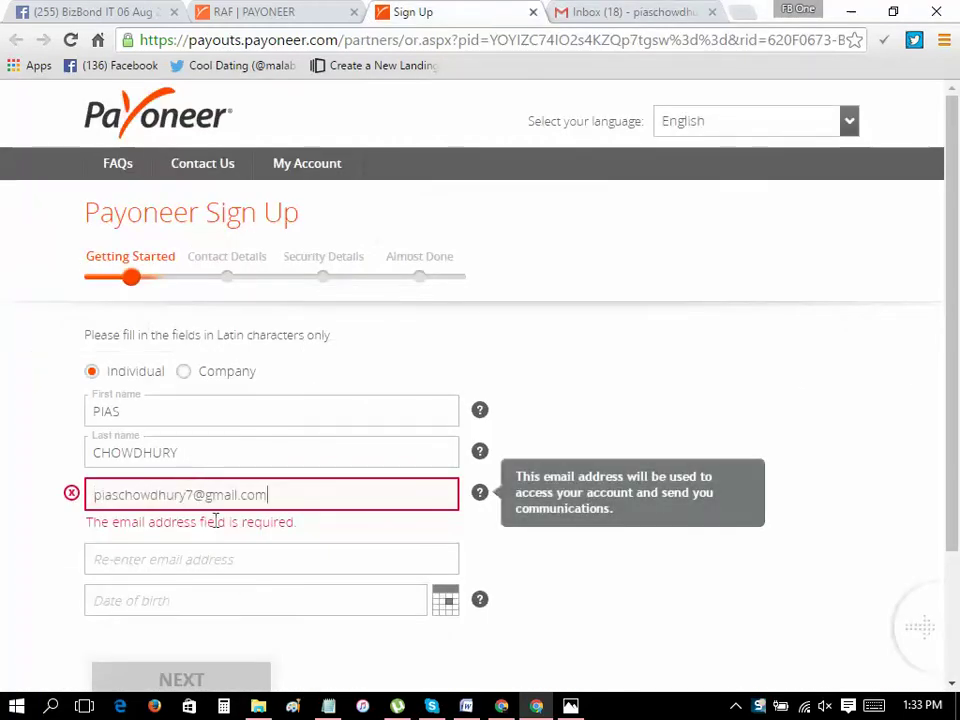
left_click(227, 558)
key("ctrl+v")
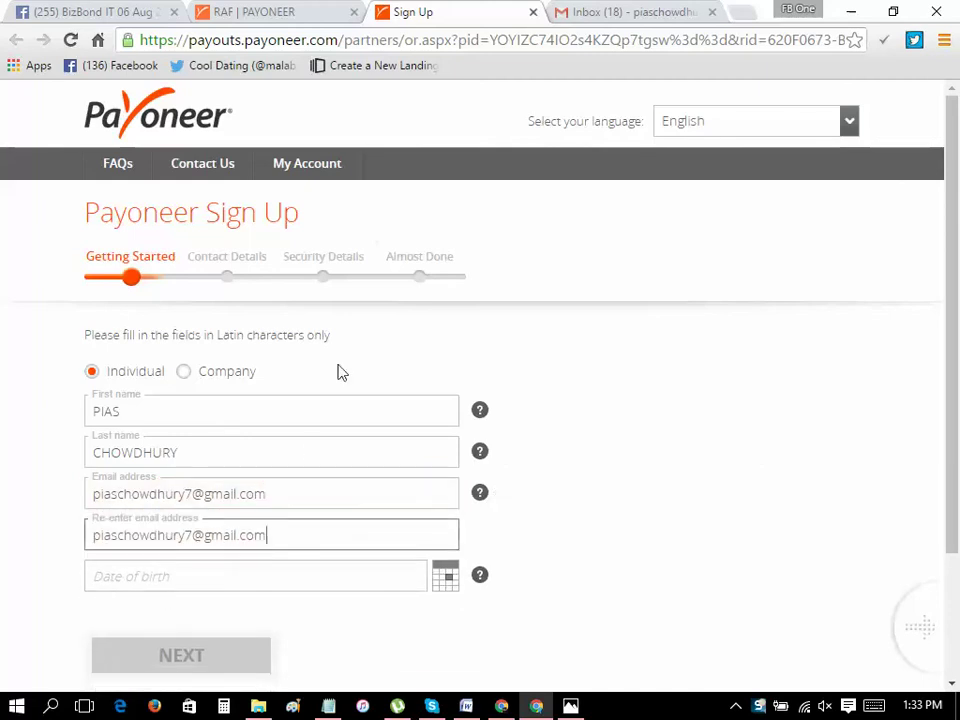
scroll(338, 372, "down", 3)
left_click(274, 415)
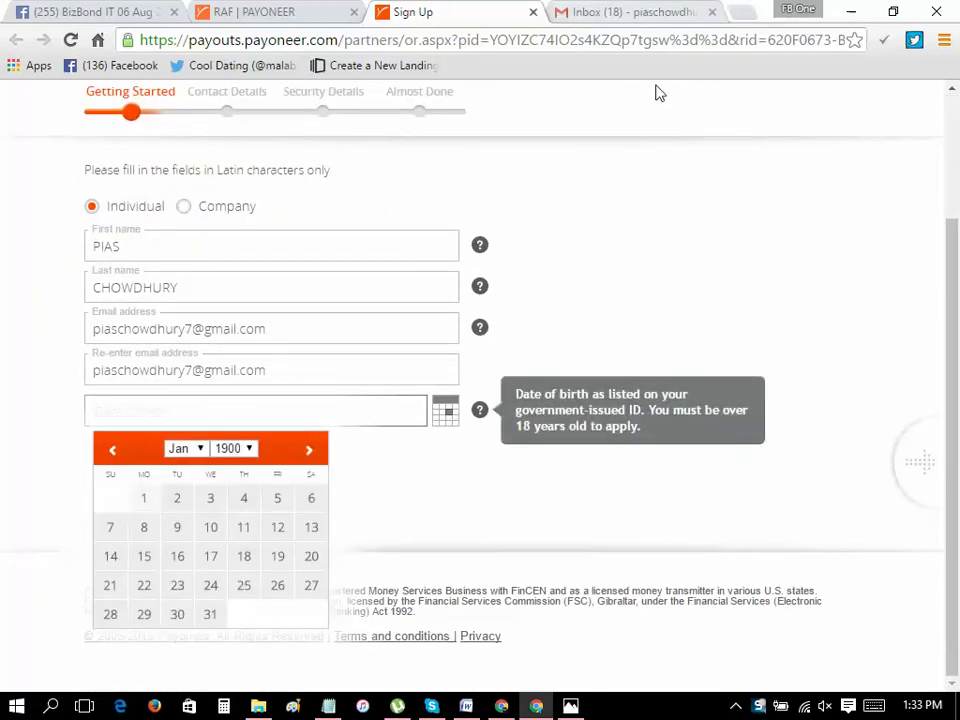
left_click(570, 705)
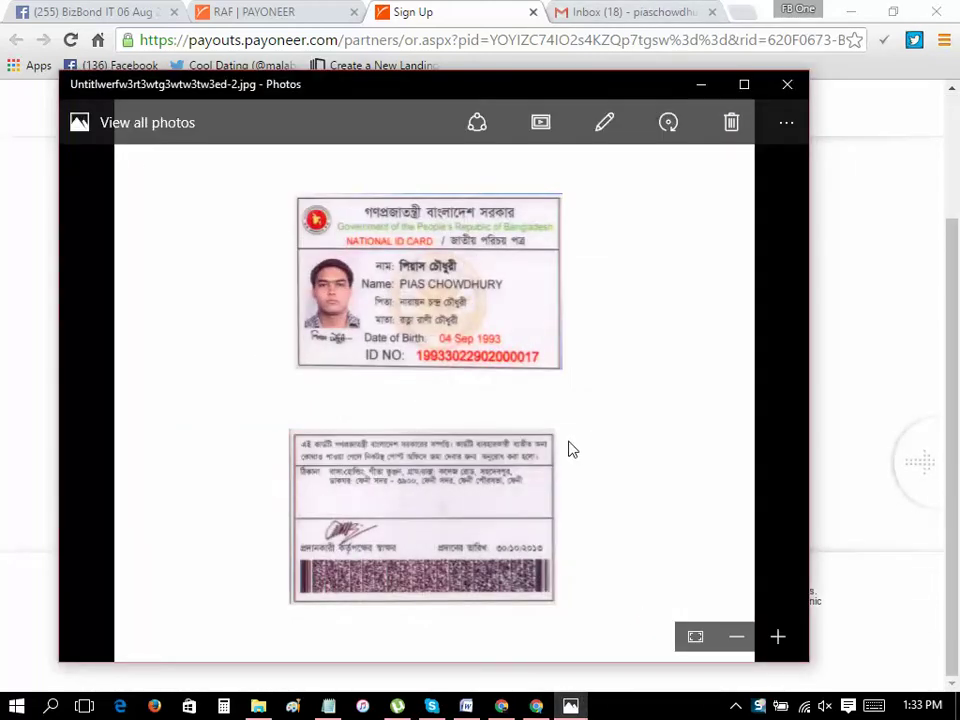
left_click(701, 85)
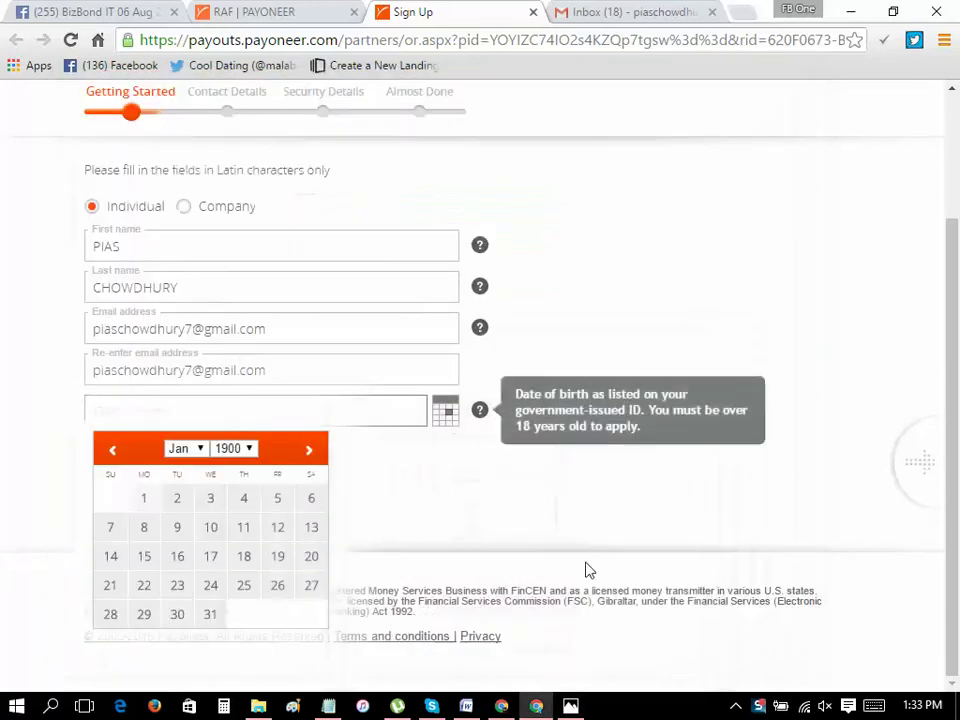
left_click(202, 452)
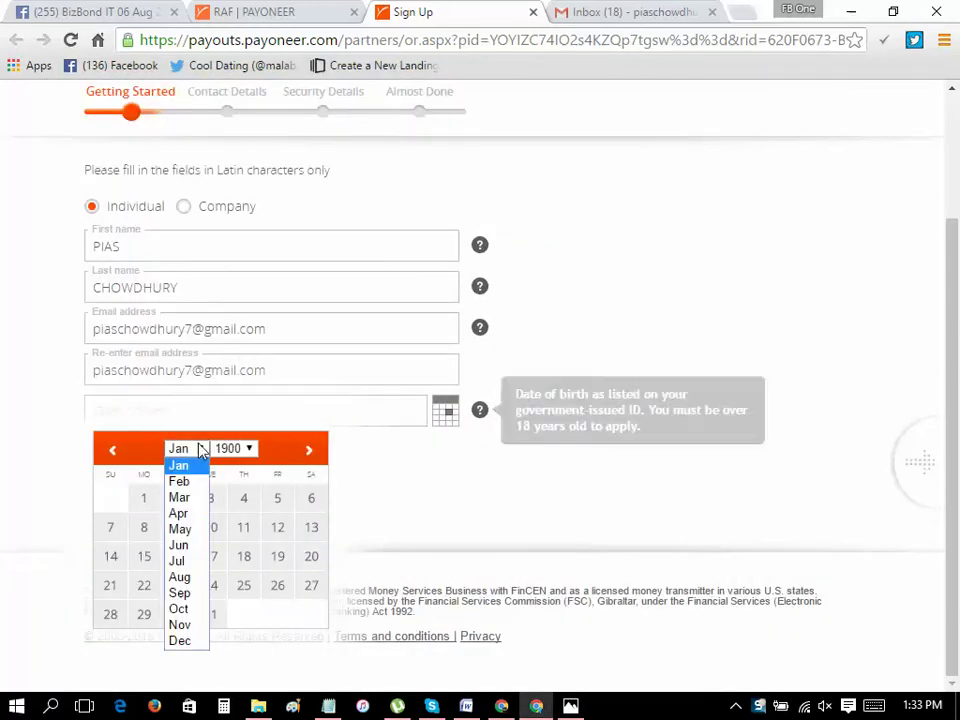
left_click(182, 594)
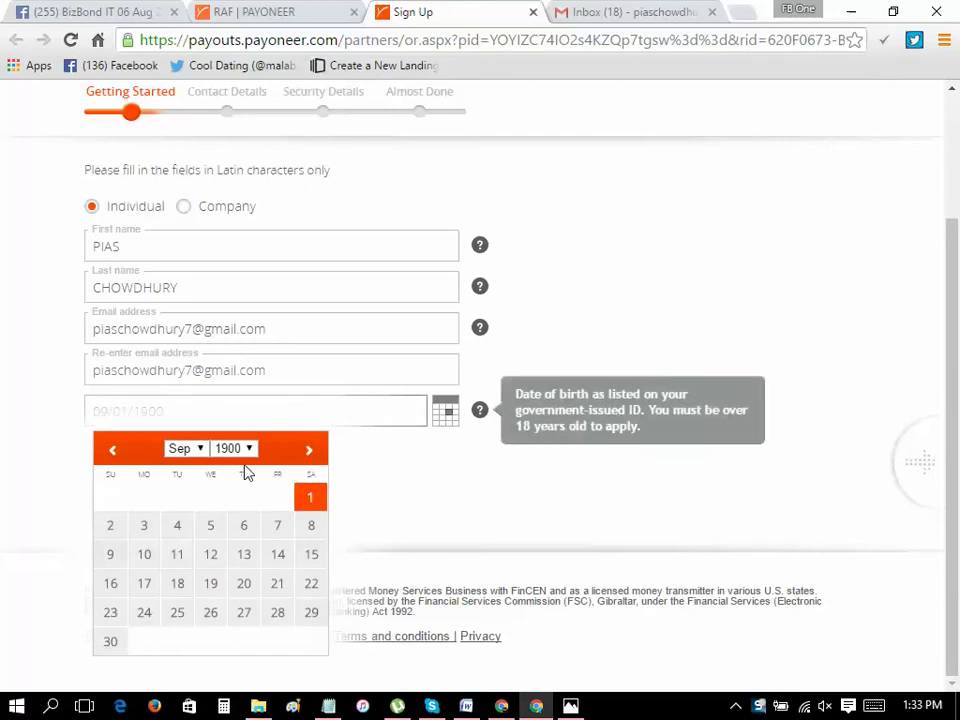
left_click(243, 448)
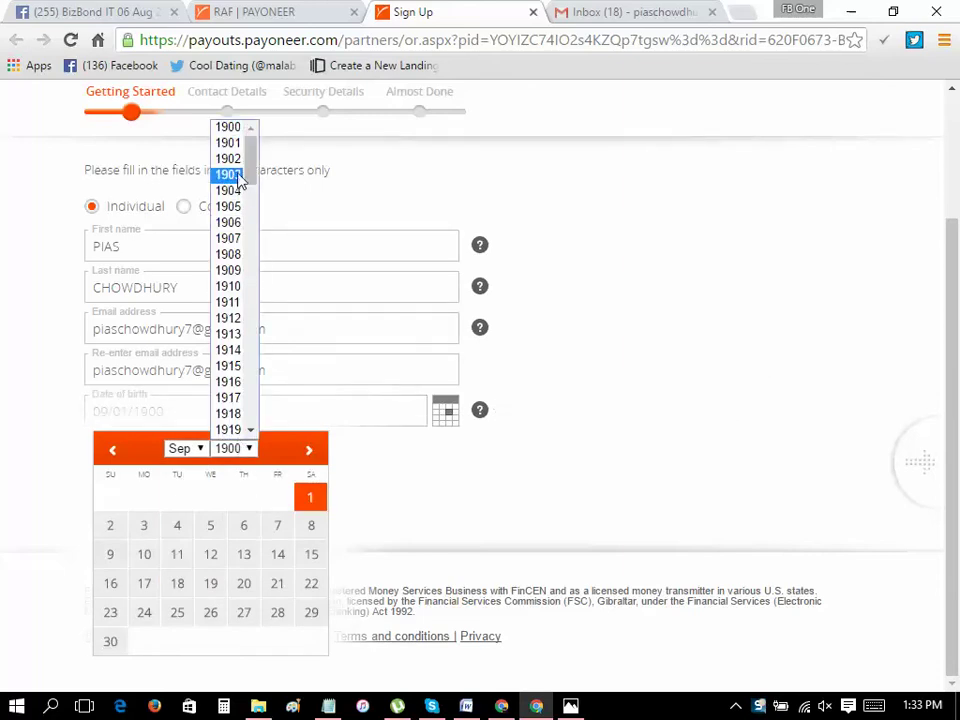
scroll(251, 276, "down", 10)
scroll(251, 276, "down", 5)
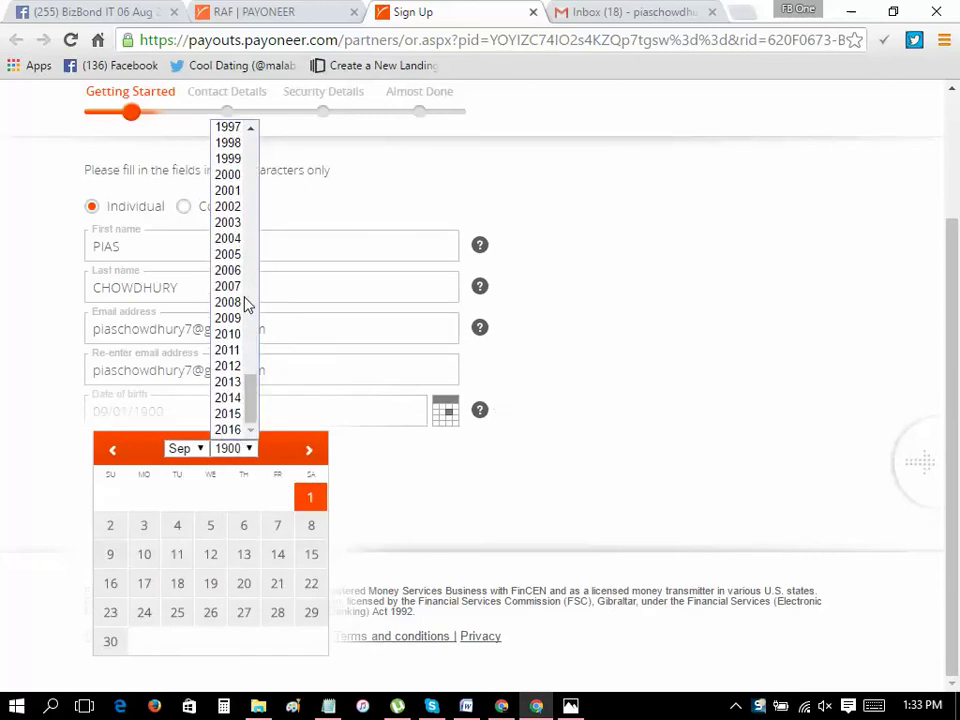
scroll(236, 283, "up", 8)
scroll(236, 281, "down", 4)
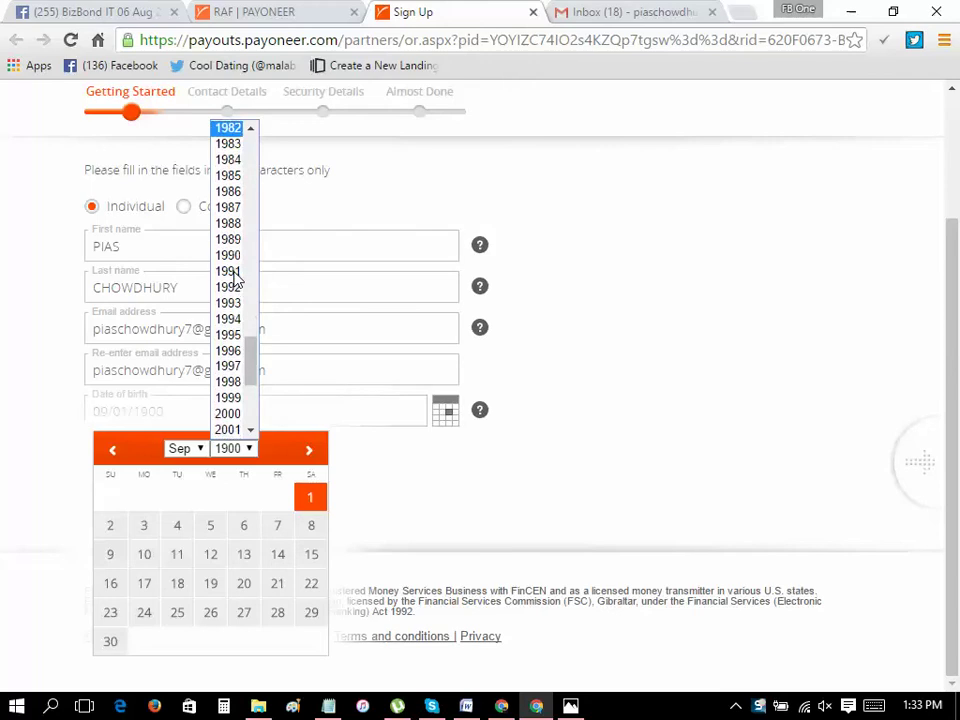
left_click(236, 254)
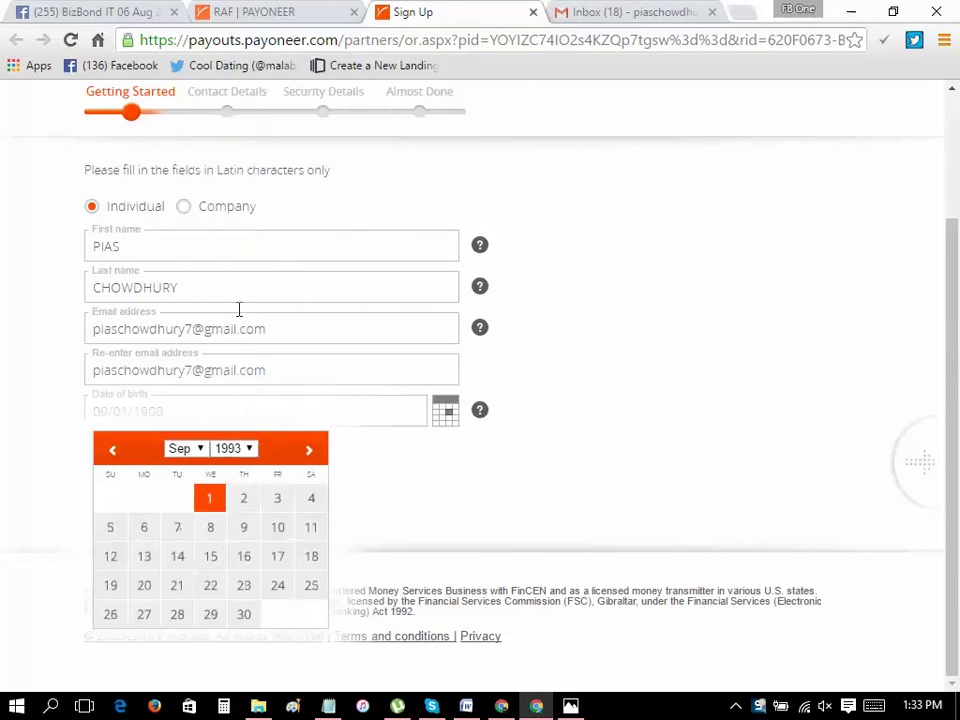
left_click(309, 498)
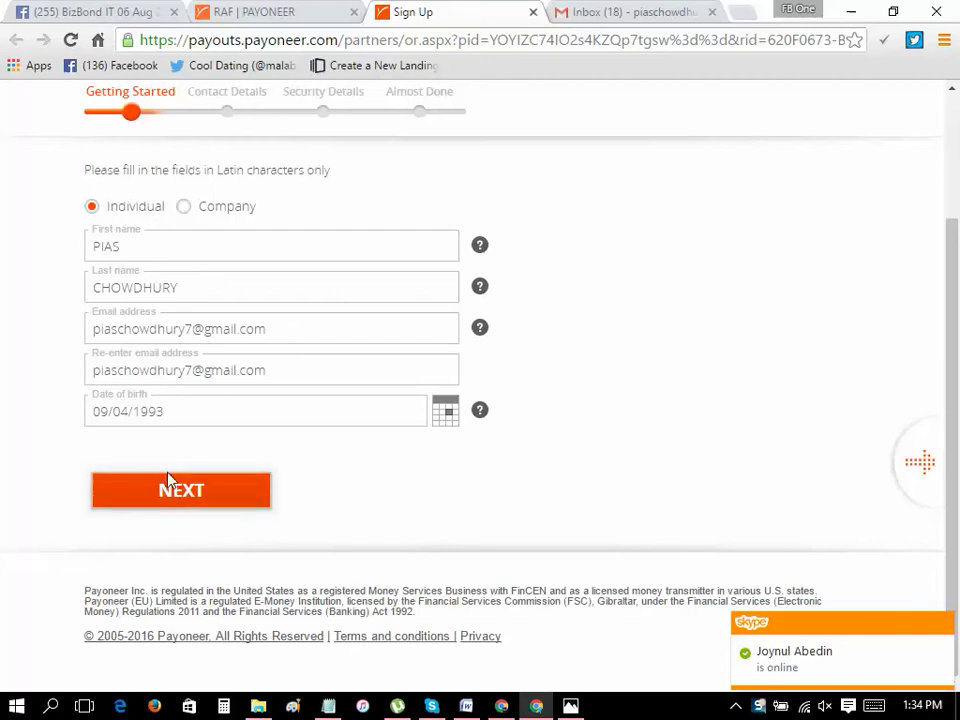
Continue to the Contact Details step and try the empty address, city and postal fields.
left_click(184, 497)
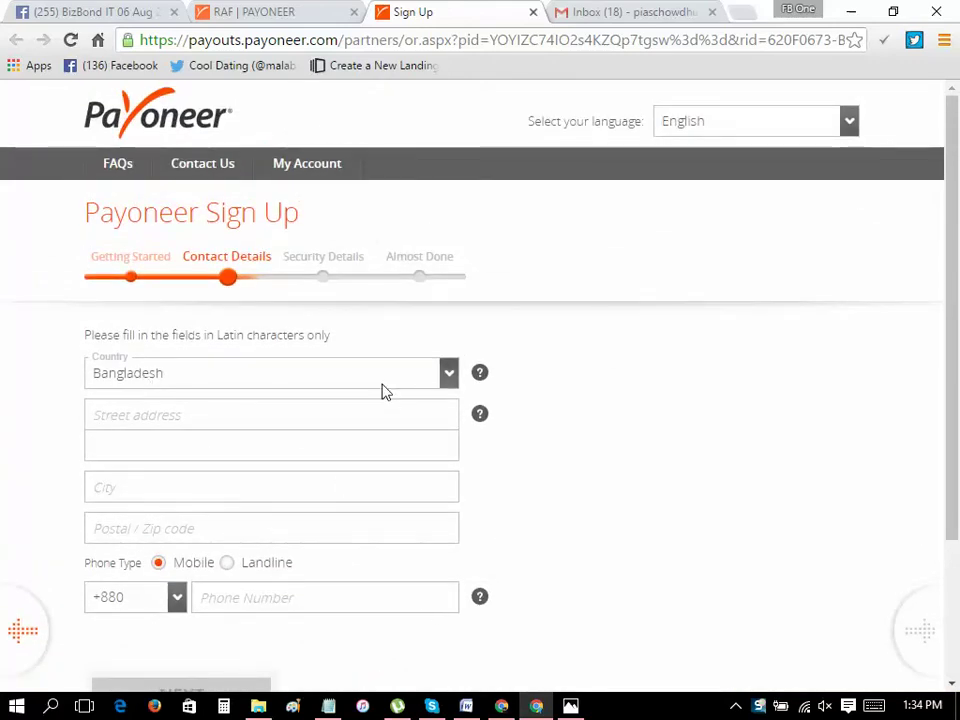
left_click(214, 420)
left_click(196, 443)
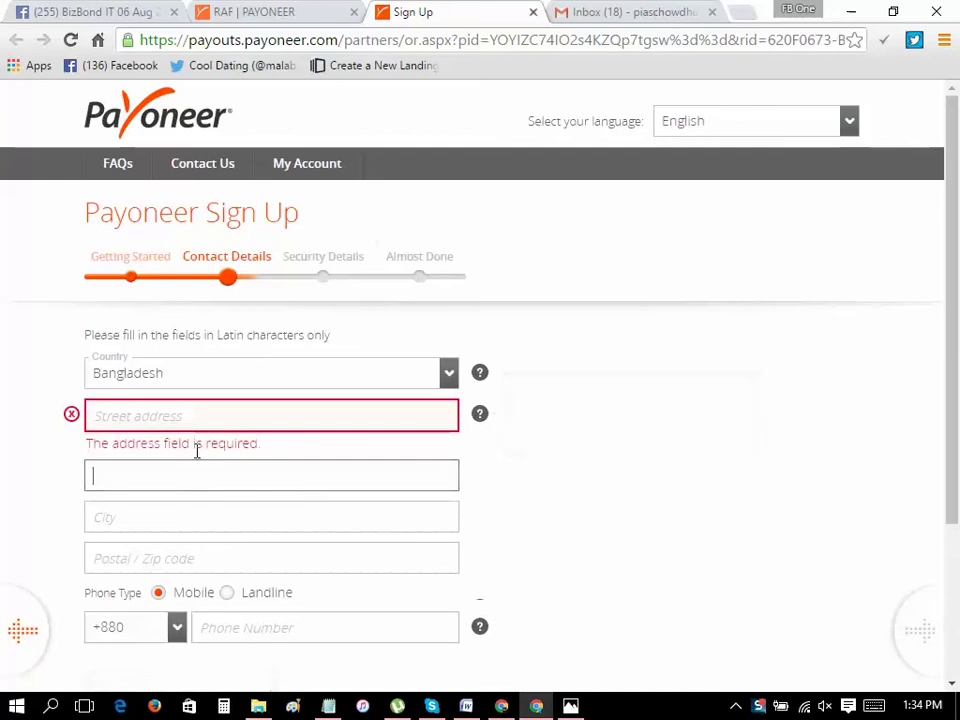
left_click(179, 514)
left_click(200, 560)
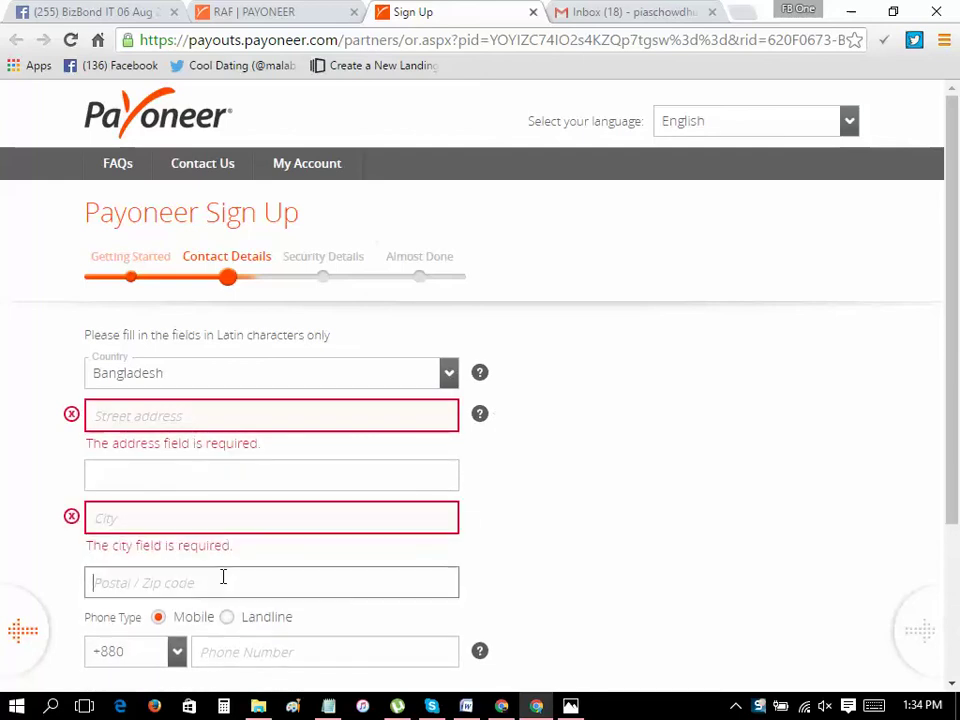
Go back to the street address lines and bring up the Facebook post with the address.
left_click(223, 410)
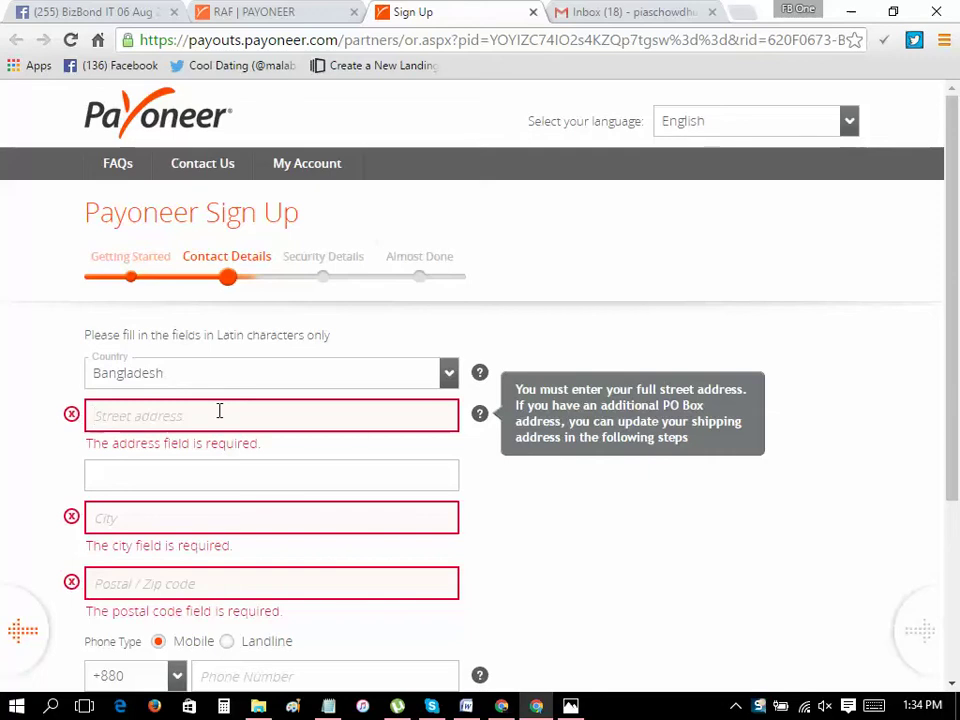
left_click(225, 482)
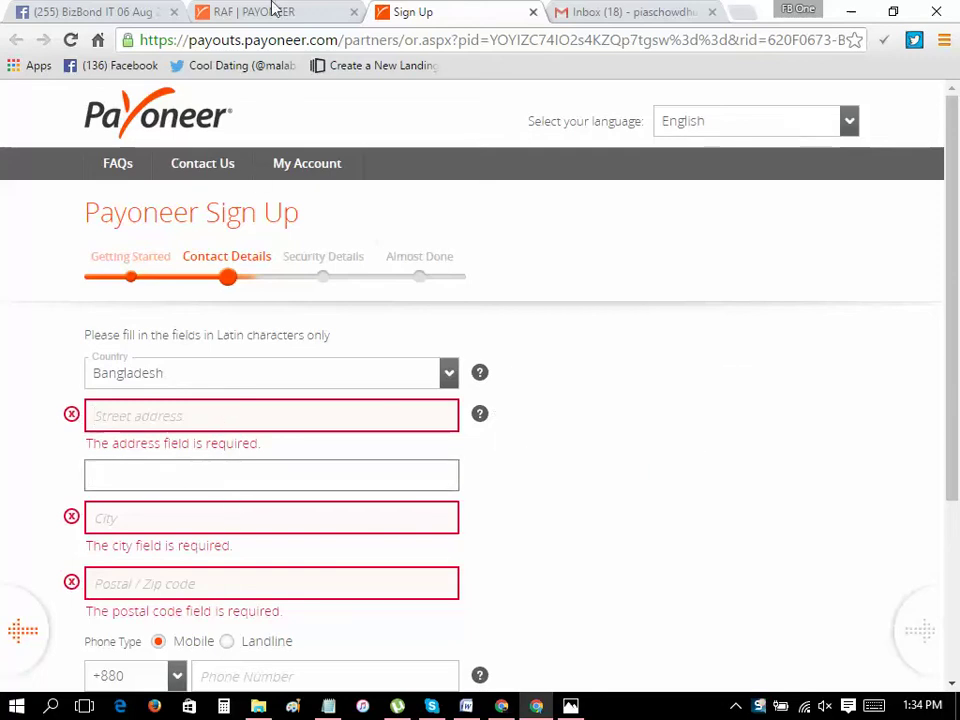
left_click(95, 10)
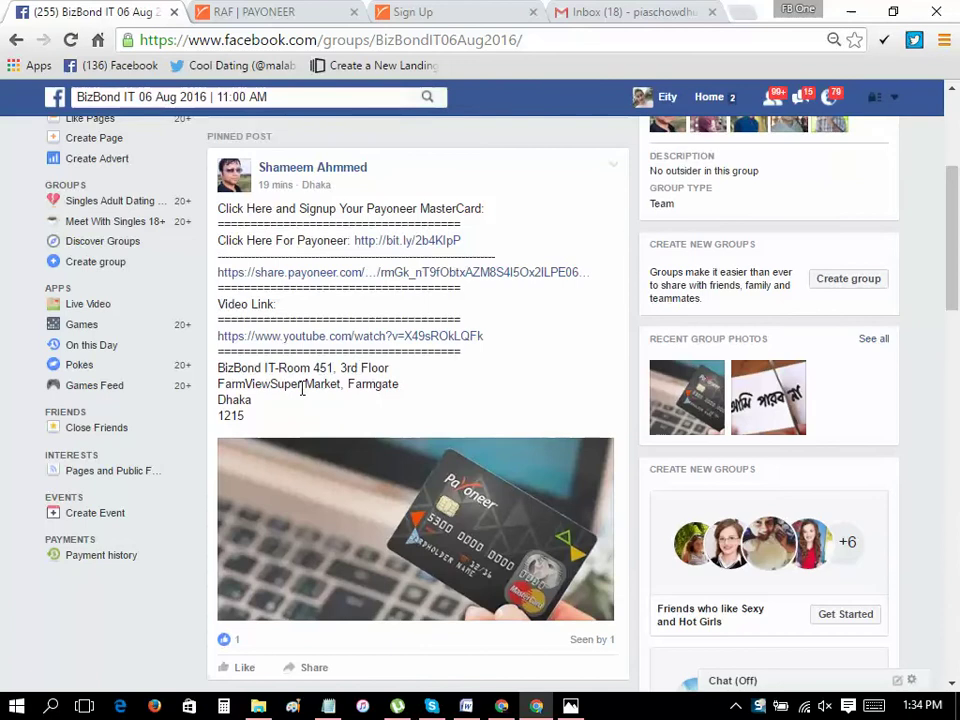
Copy the room and floor line from the post into Payoneer's first street address line.
left_click_drag(246, 418, 217, 363)
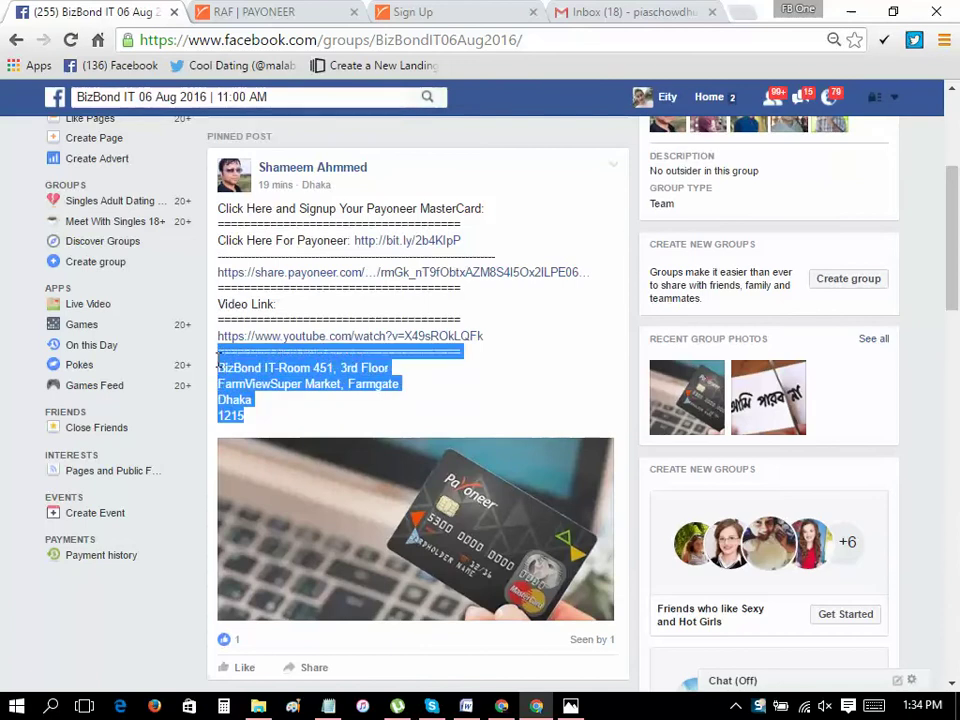
left_click(217, 363)
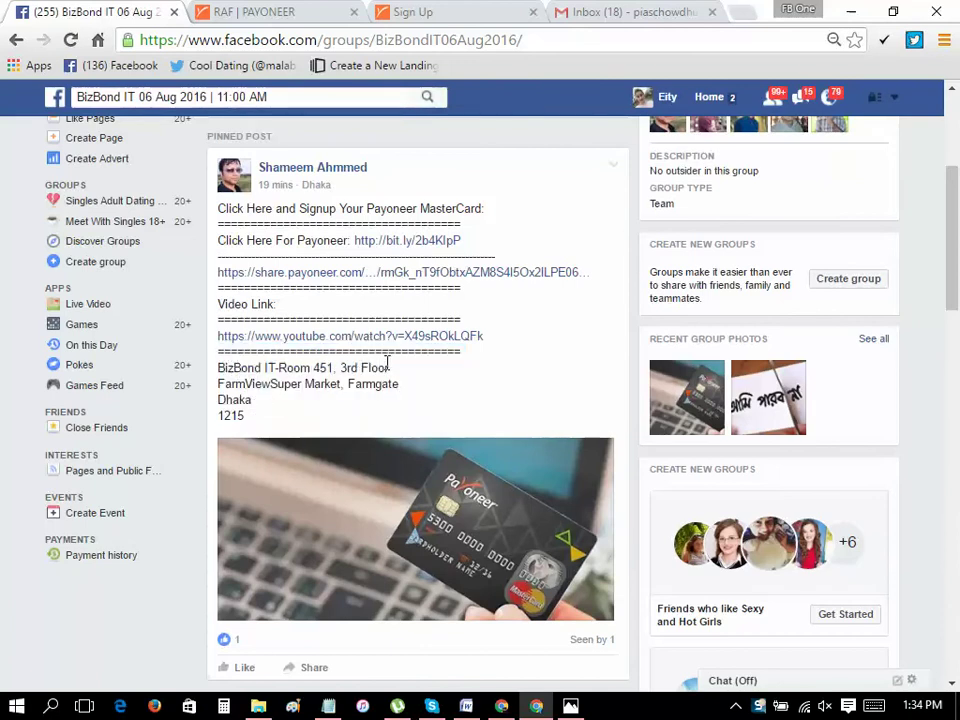
left_click_drag(390, 368, 220, 368)
key("ctrl+c")
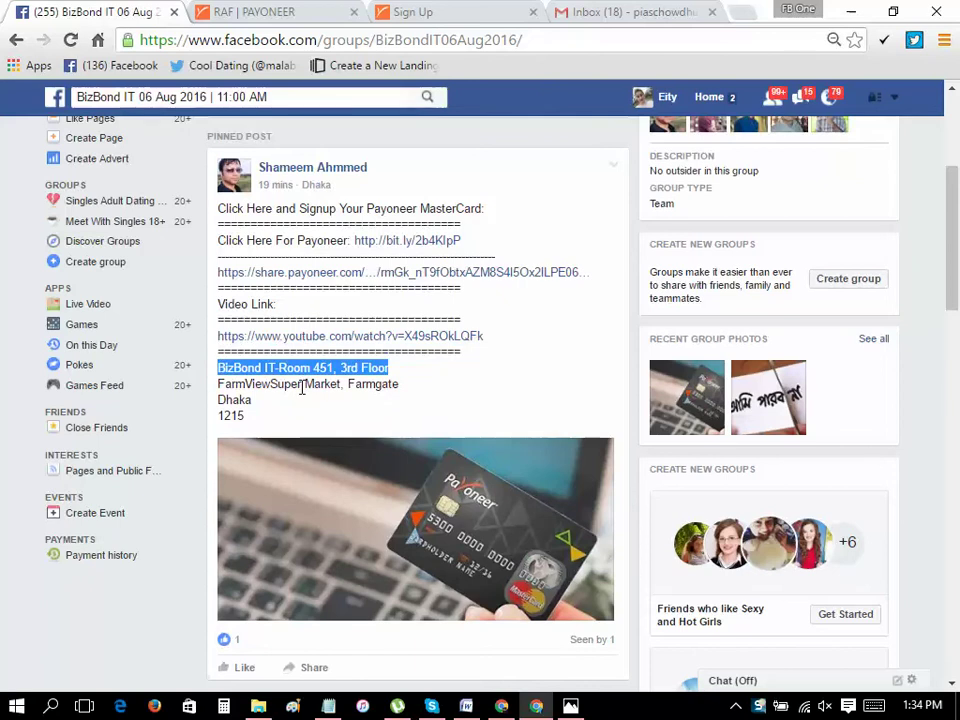
left_click(452, 11)
left_click(199, 415)
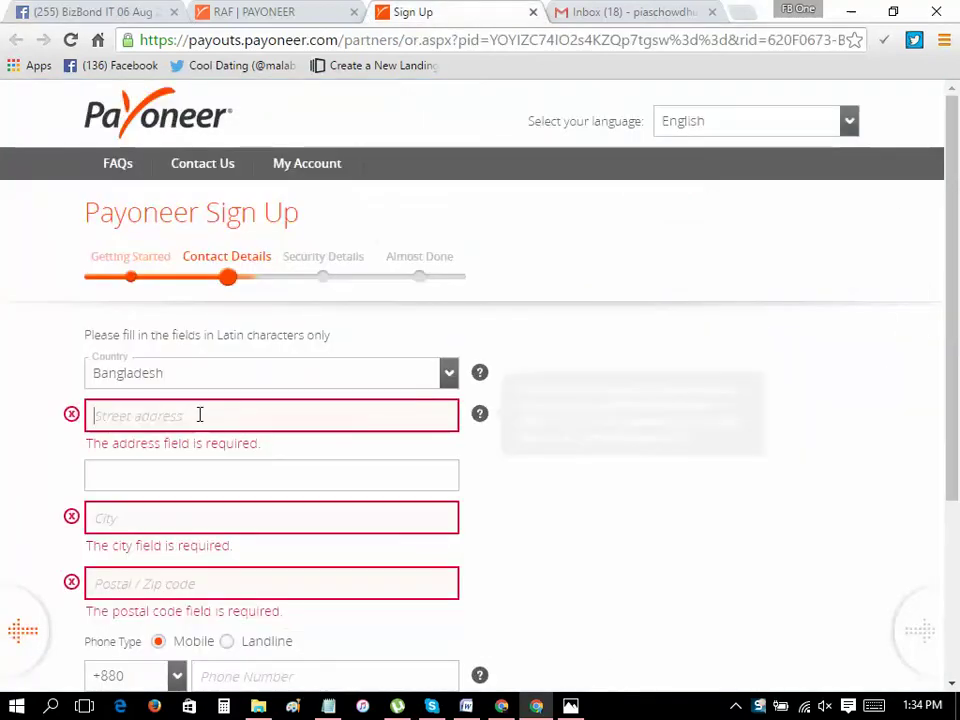
key("ctrl+v")
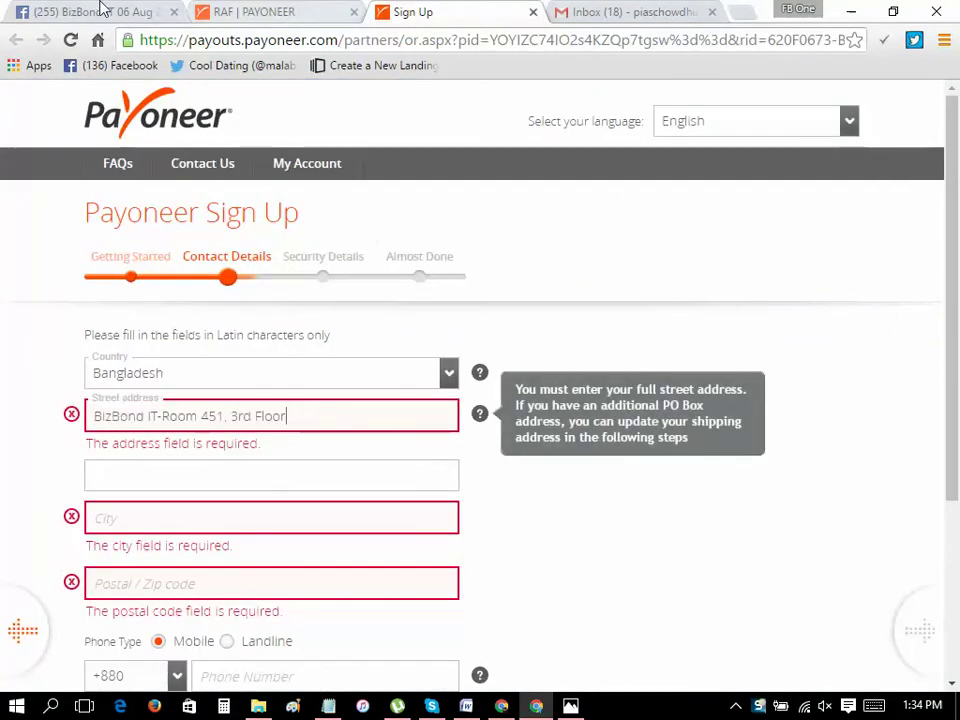
Copy the market and area line from the post into the second street address line.
left_click(104, 9)
left_click_drag(399, 386, 217, 384)
key("ctrl+c")
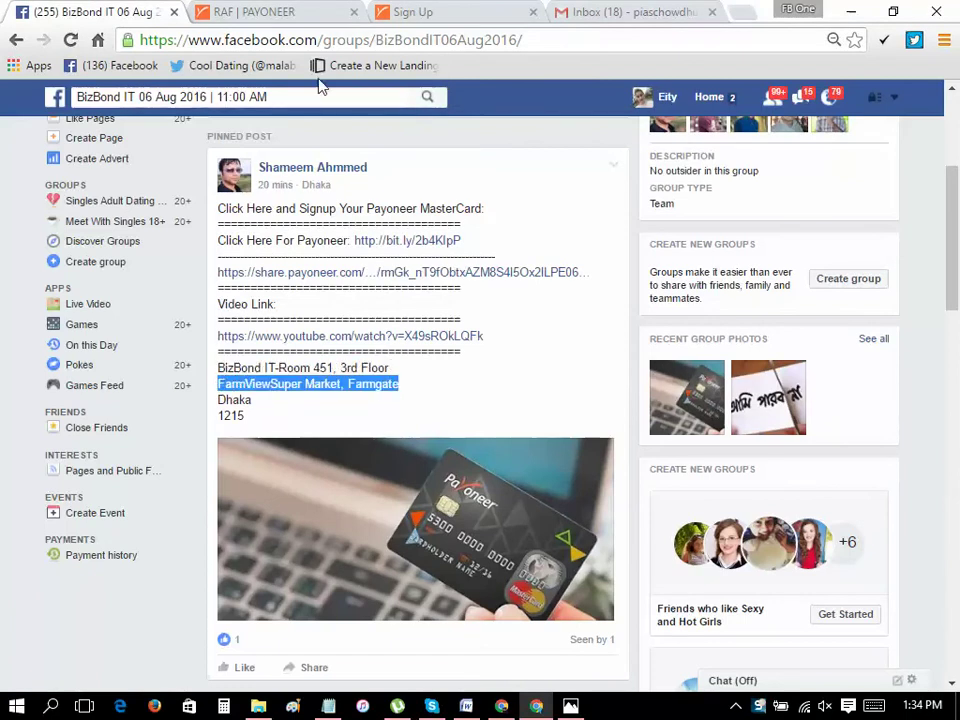
left_click(401, 10)
left_click(228, 444)
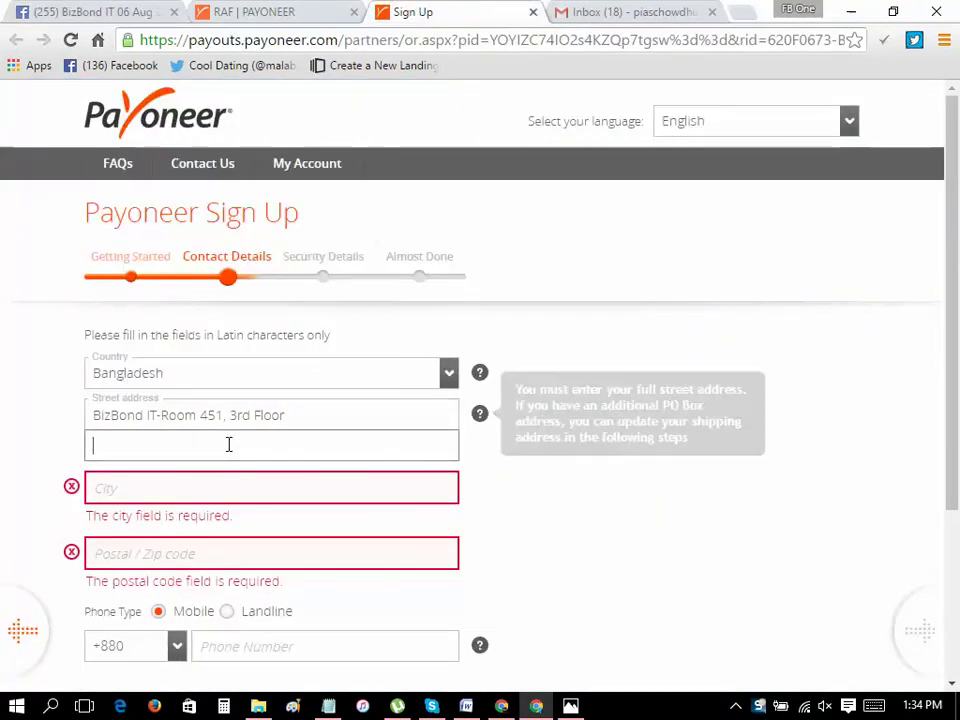
key("ctrl+v")
Copy Dhaka from the post into the City field.
left_click(231, 10)
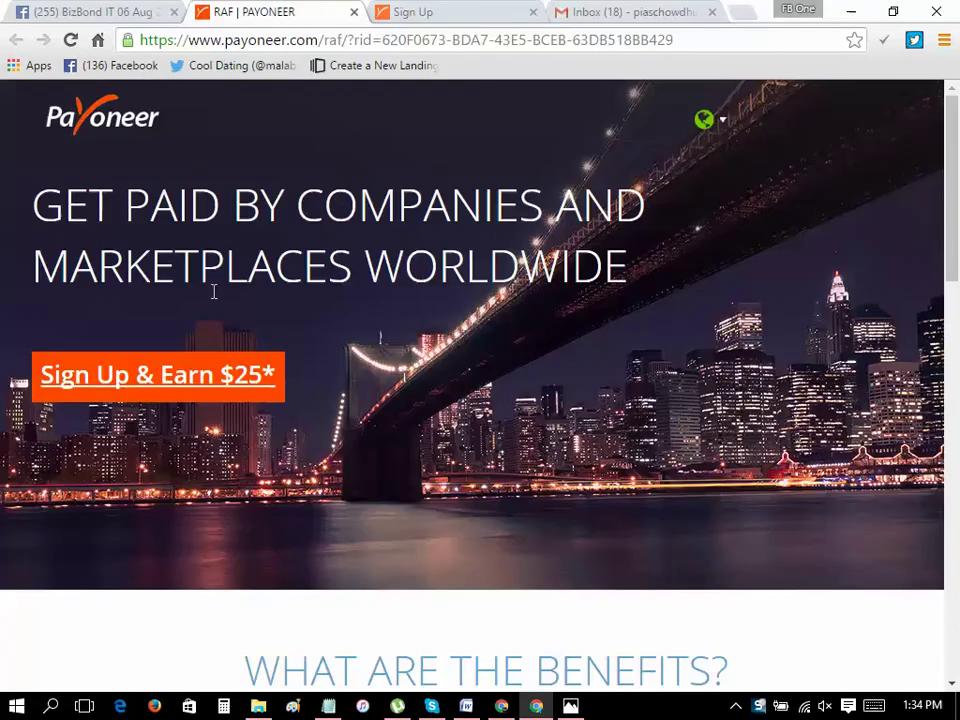
left_click(133, 14)
double_click(244, 402)
key("ctrl+c")
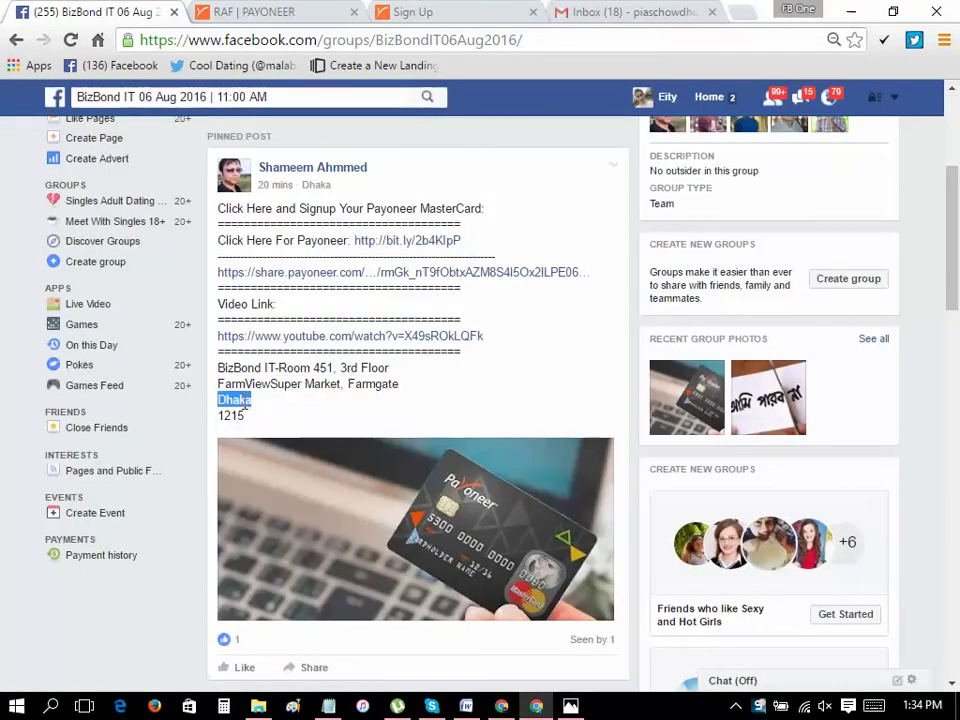
left_click(418, 11)
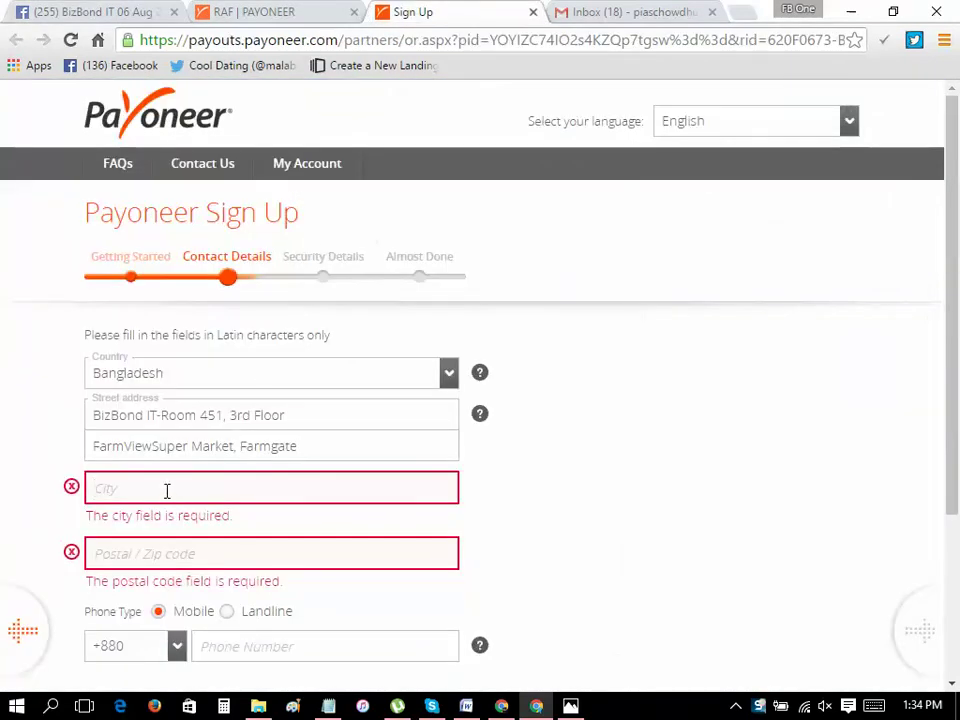
left_click(167, 489)
key("ctrl+v")
left_click(156, 553)
Reopen the Facebook group tab and copy postcode 1215 into the postal code field.
left_click(317, 8)
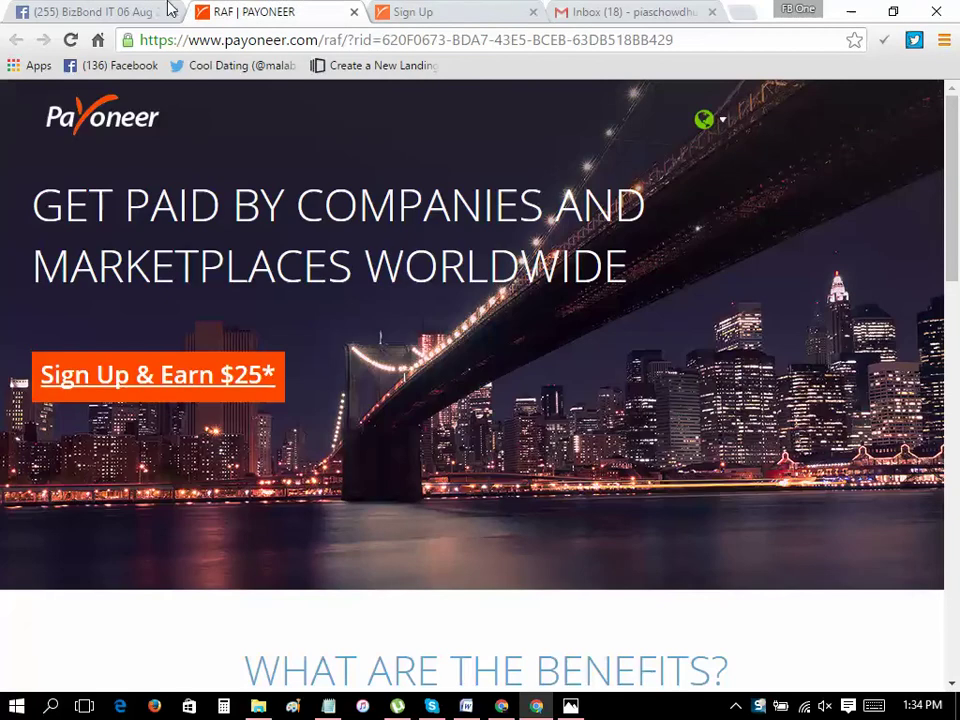
left_click(175, 12)
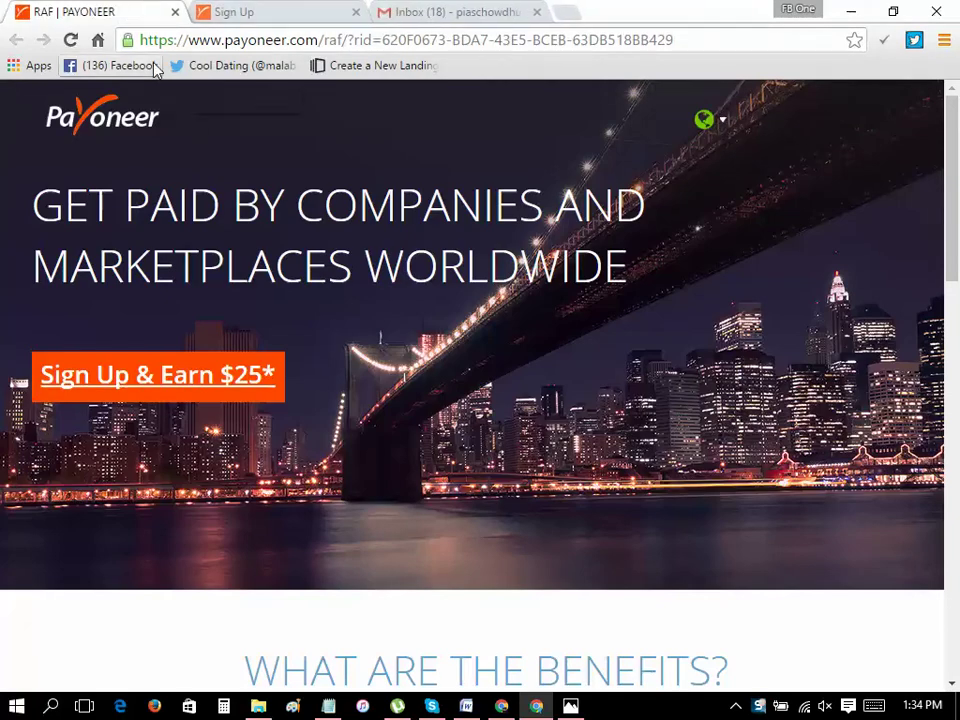
key("ctrl+shift+t")
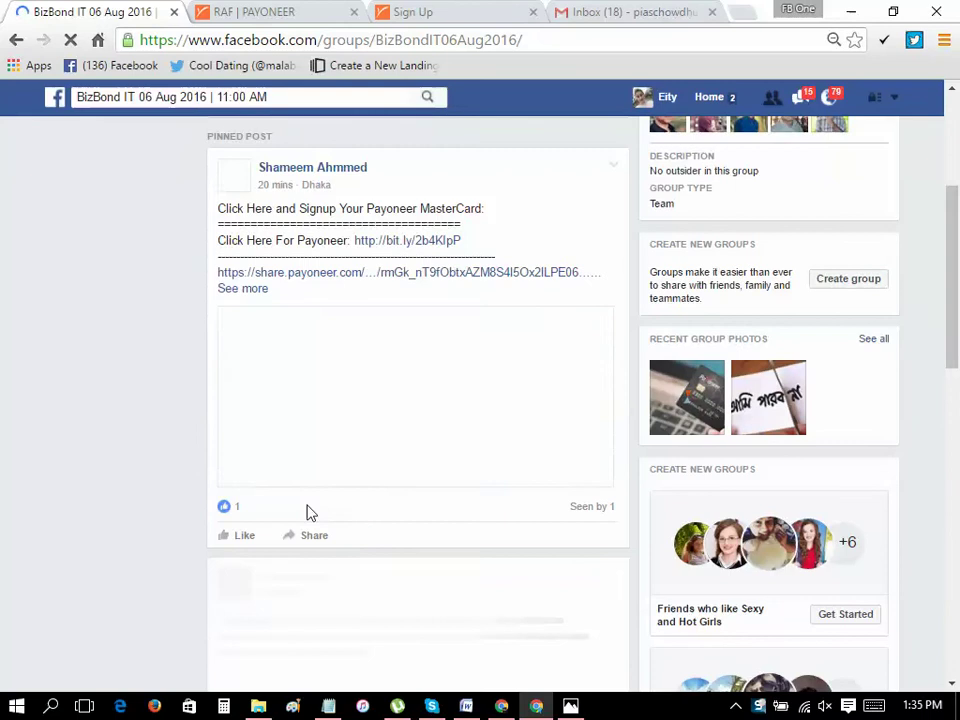
left_click(242, 289)
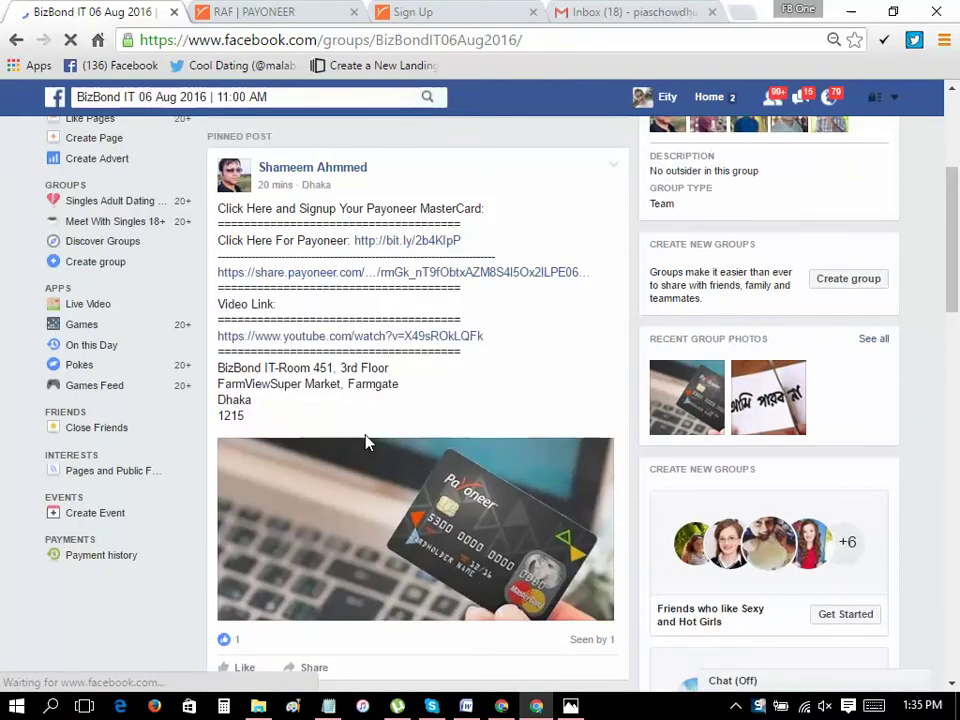
double_click(236, 415)
key("ctrl+c")
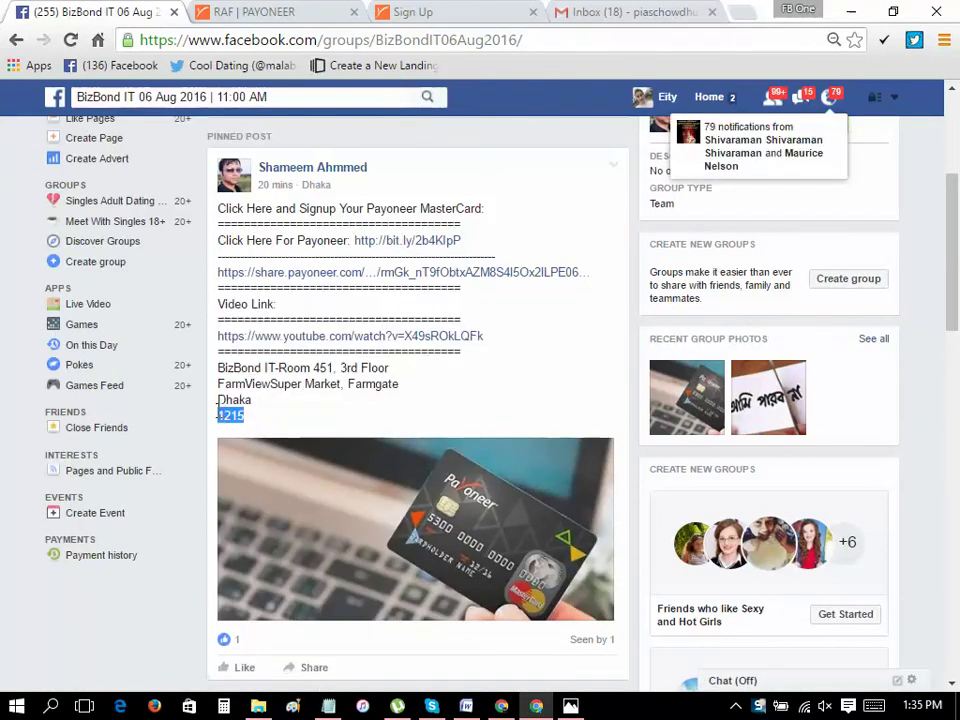
left_click(435, 8)
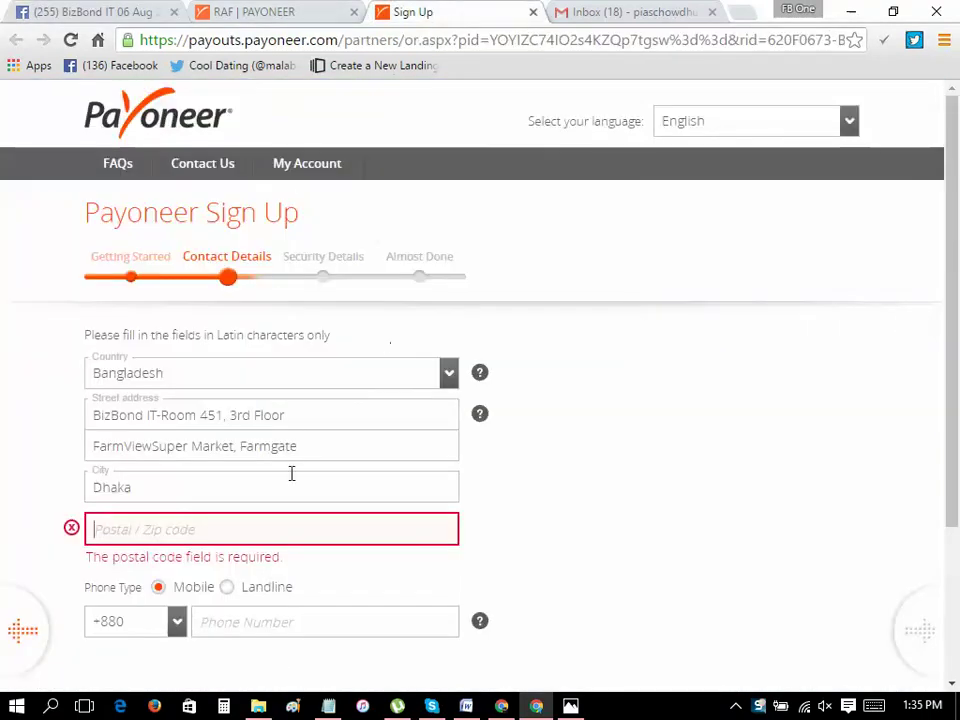
key("ctrl+v")
Dismiss the Facebook notification and enter the mobile number after the +880 country code.
scroll(300, 452, "down", 1)
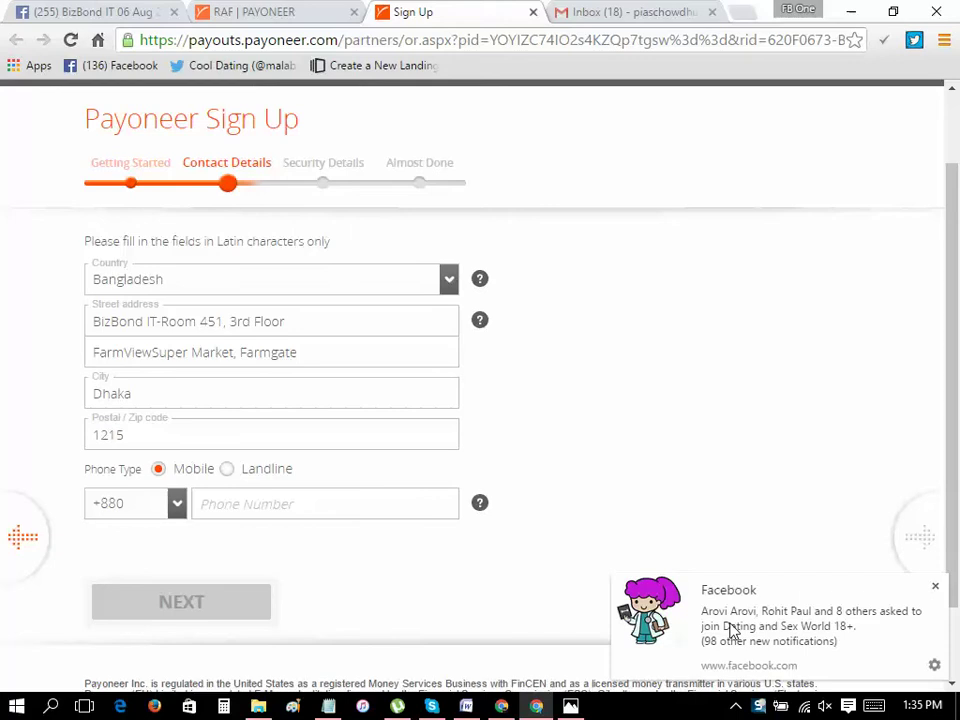
left_click(935, 586)
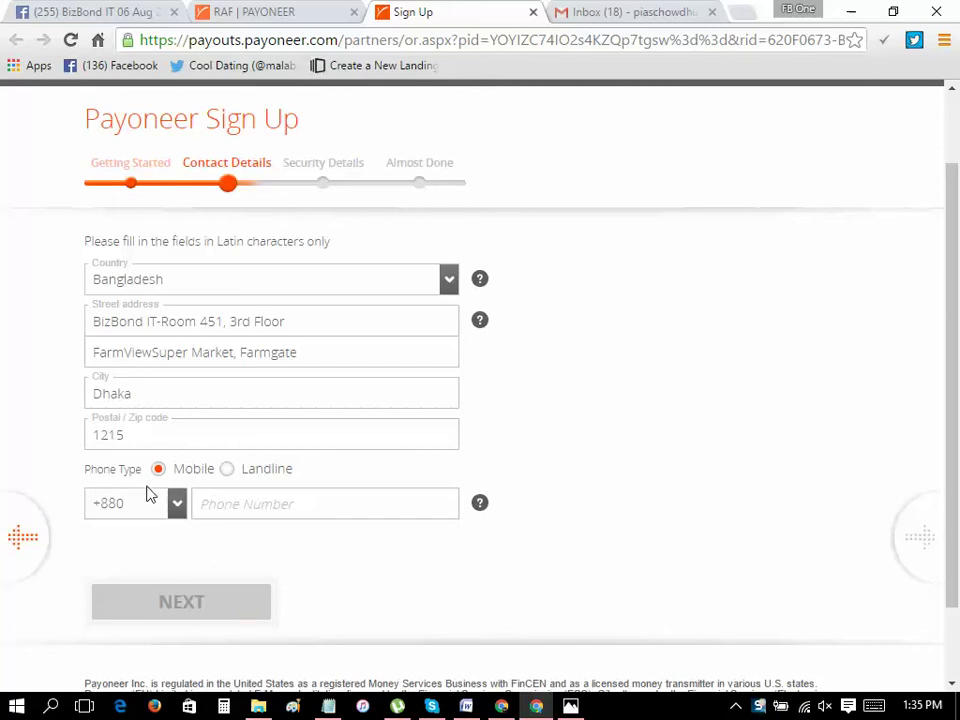
left_click(258, 509)
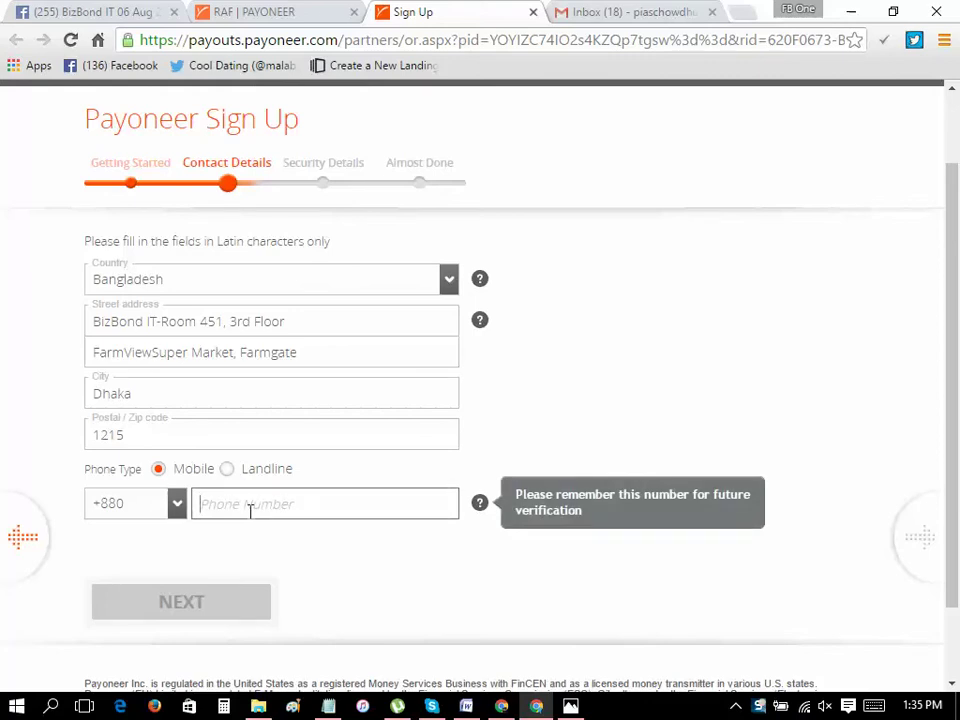
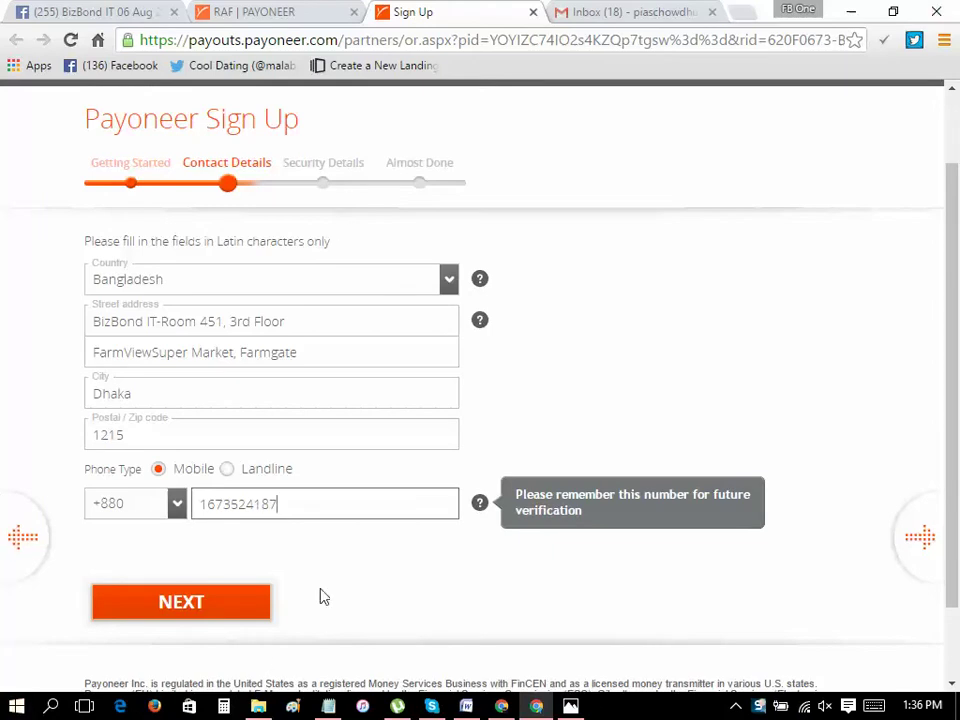
Continue to Security Details and try the password fields and security question list.
left_click(229, 607)
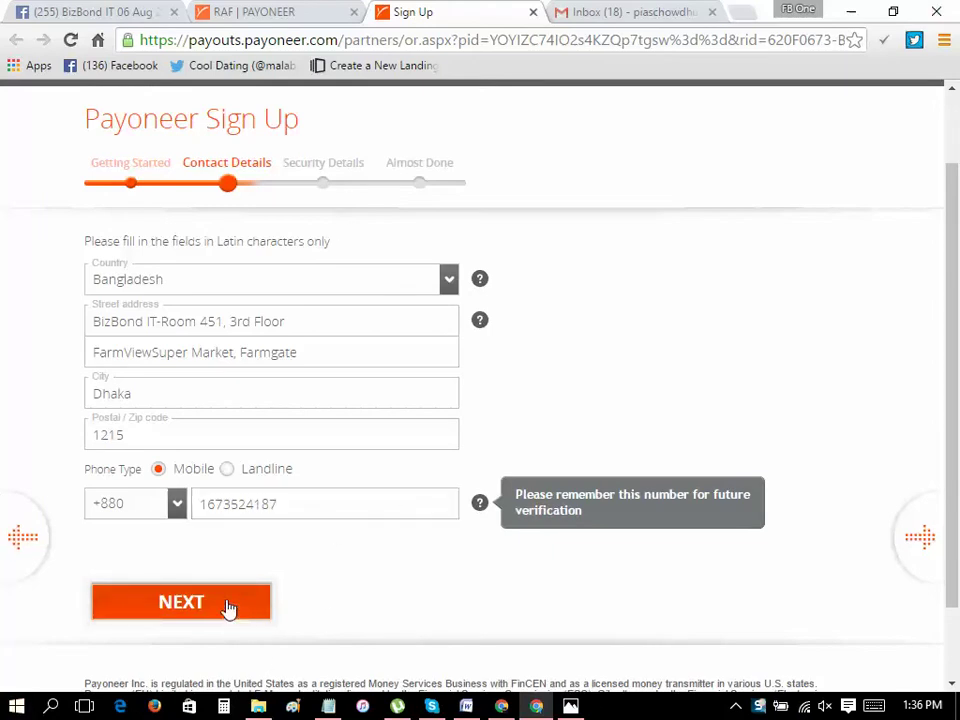
mouse_move(432, 706)
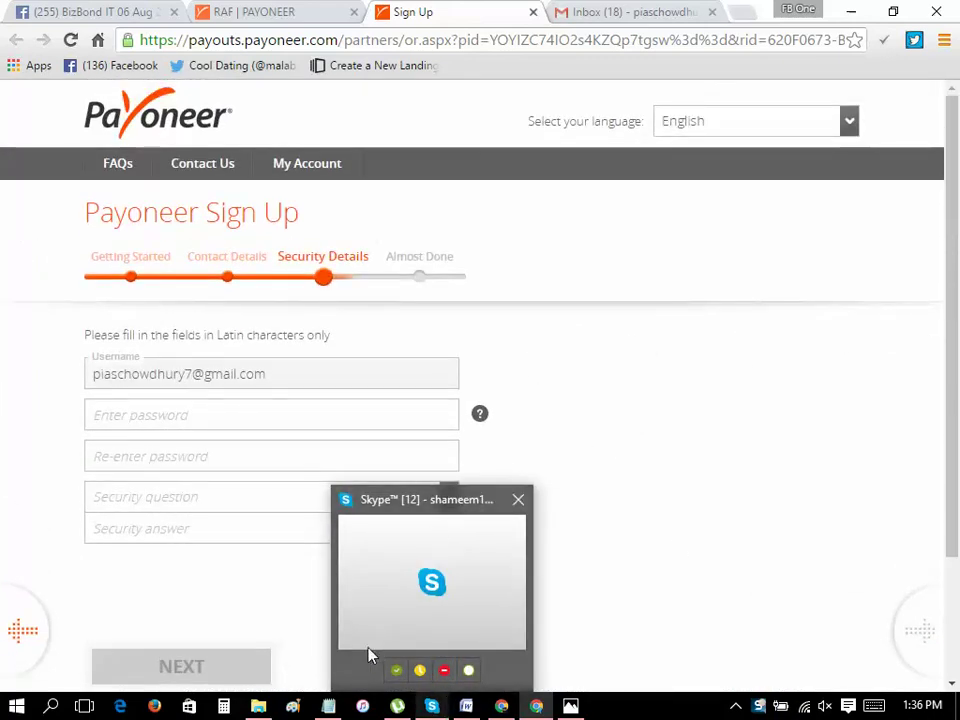
left_click(161, 416)
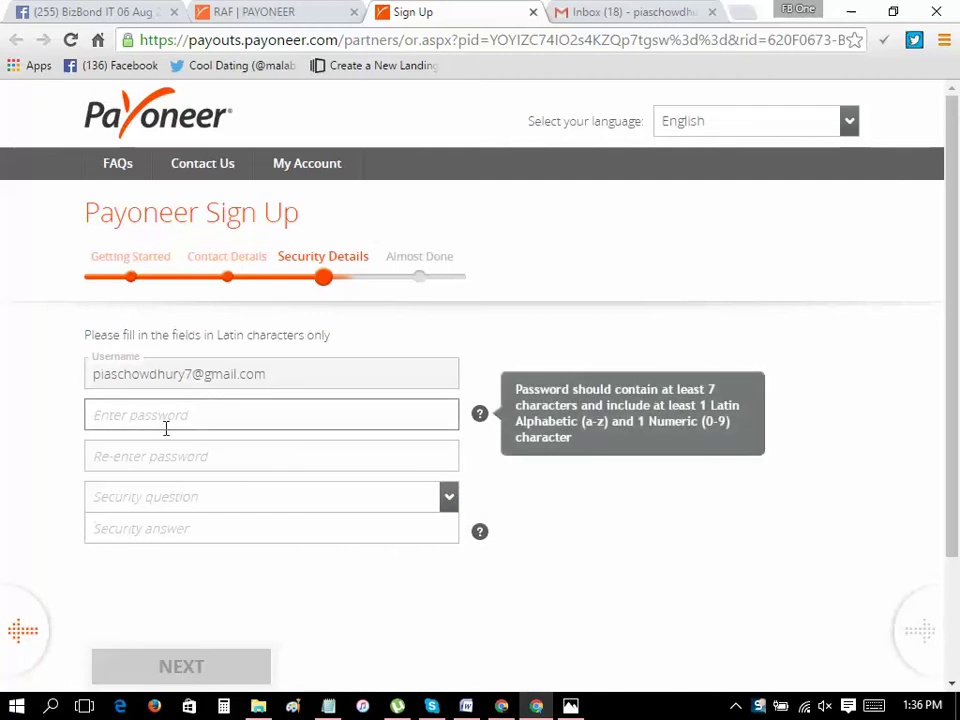
left_click(183, 462)
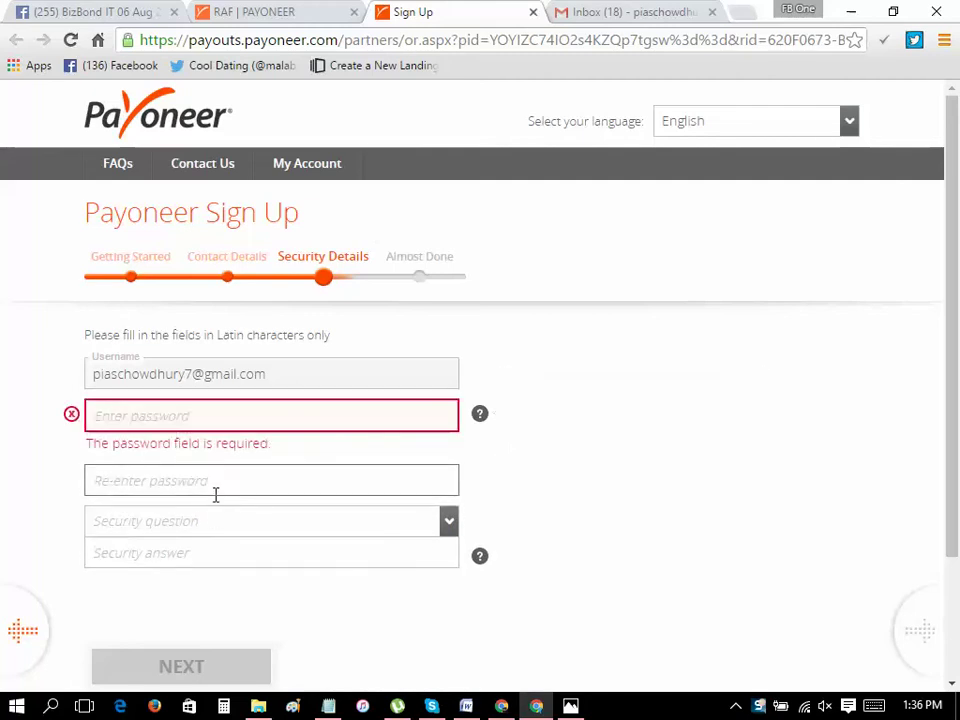
left_click(221, 527)
left_click(450, 504)
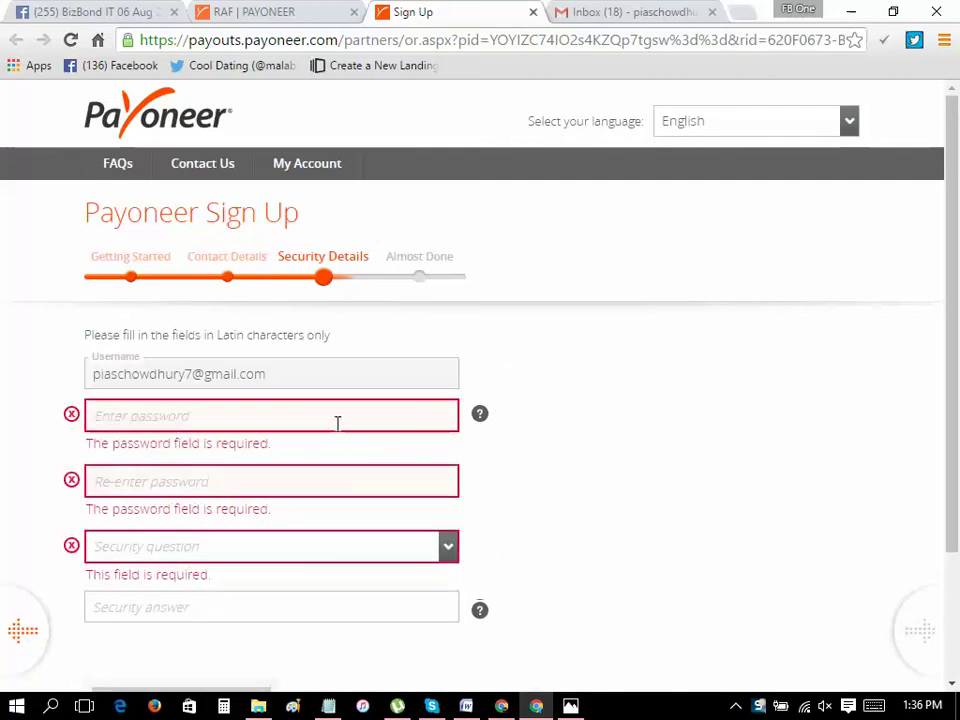
Review the prefilled username and password requirements, leaving the security question unchosen.
scroll(337, 422, "down", 2)
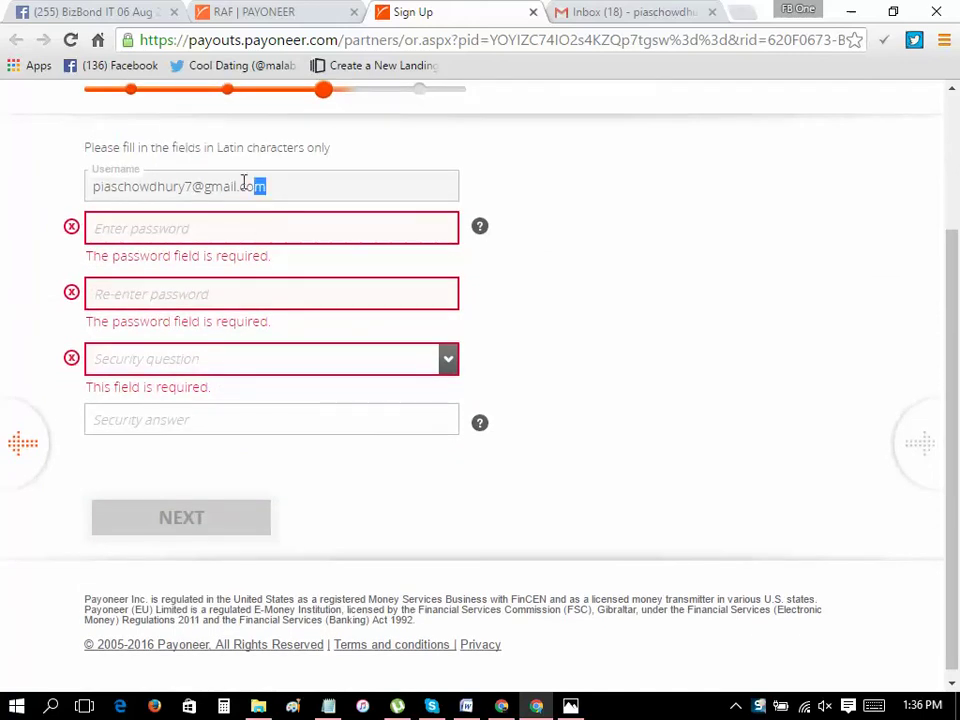
left_click_drag(243, 183, 116, 186)
left_click(88, 186)
left_click(281, 229)
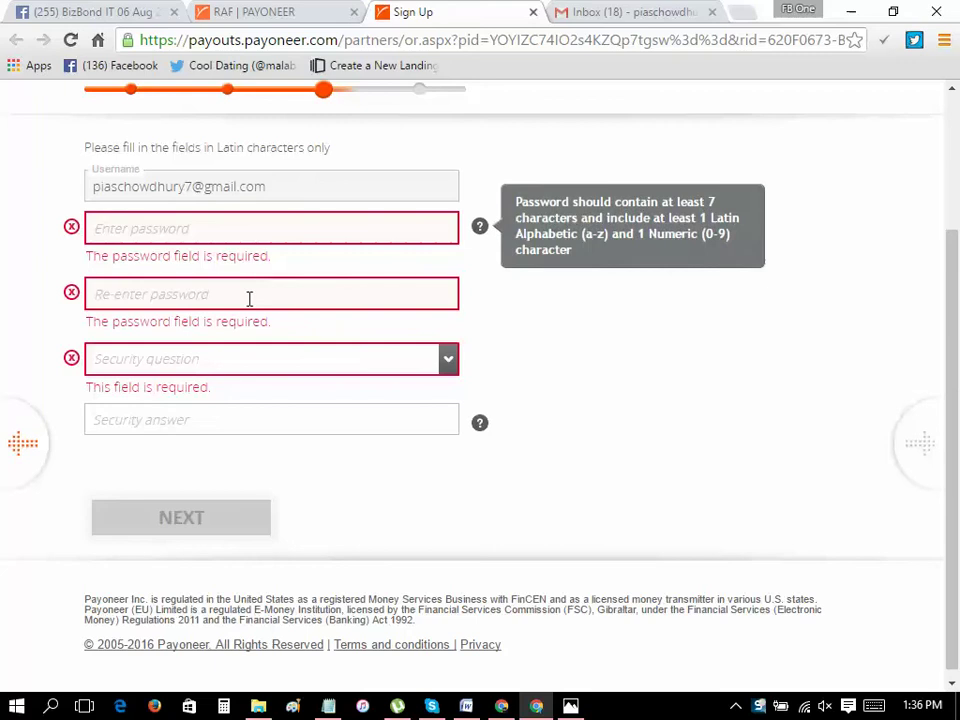
left_click(251, 357)
left_click(579, 328)
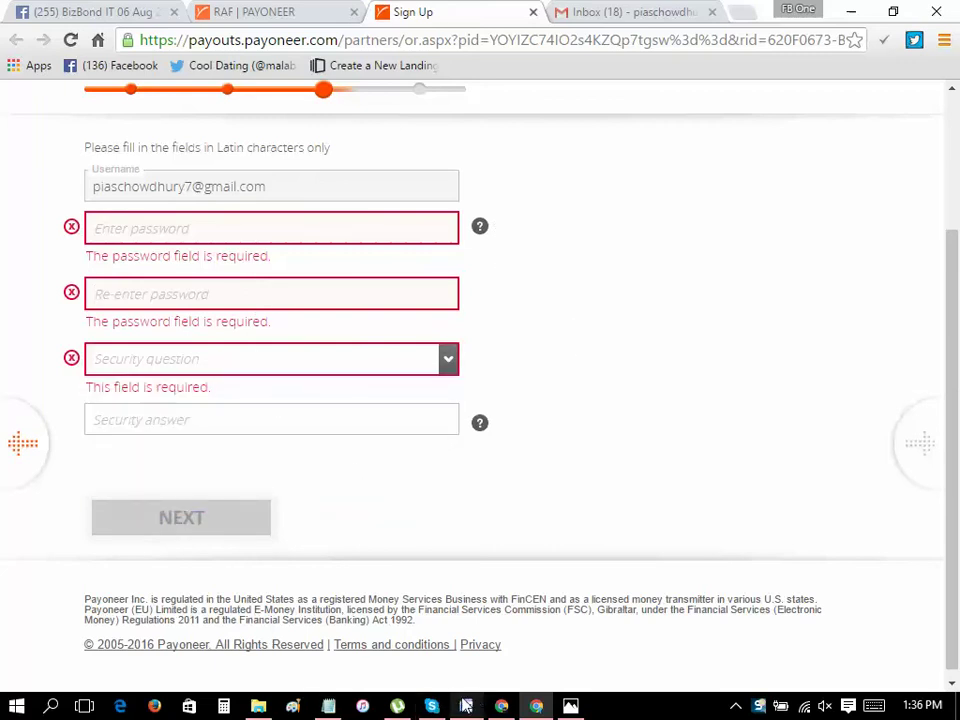
Edit the payment and second email addresses at the top of the Notepad note.
left_click(328, 706)
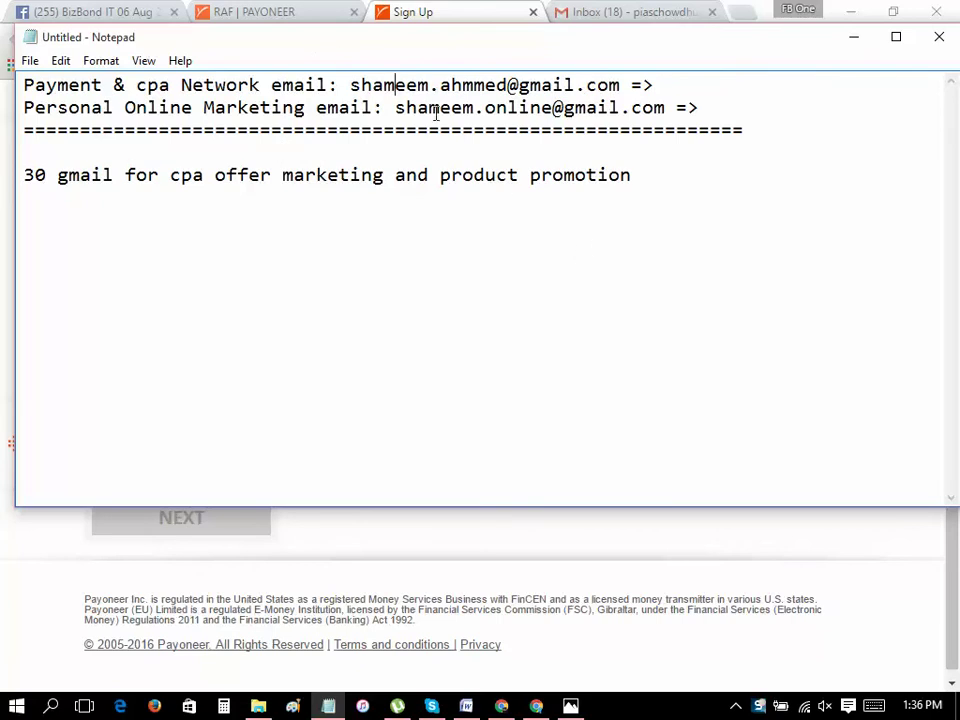
left_click(640, 172)
left_click(24, 85)
left_click_drag(24, 85, 655, 82)
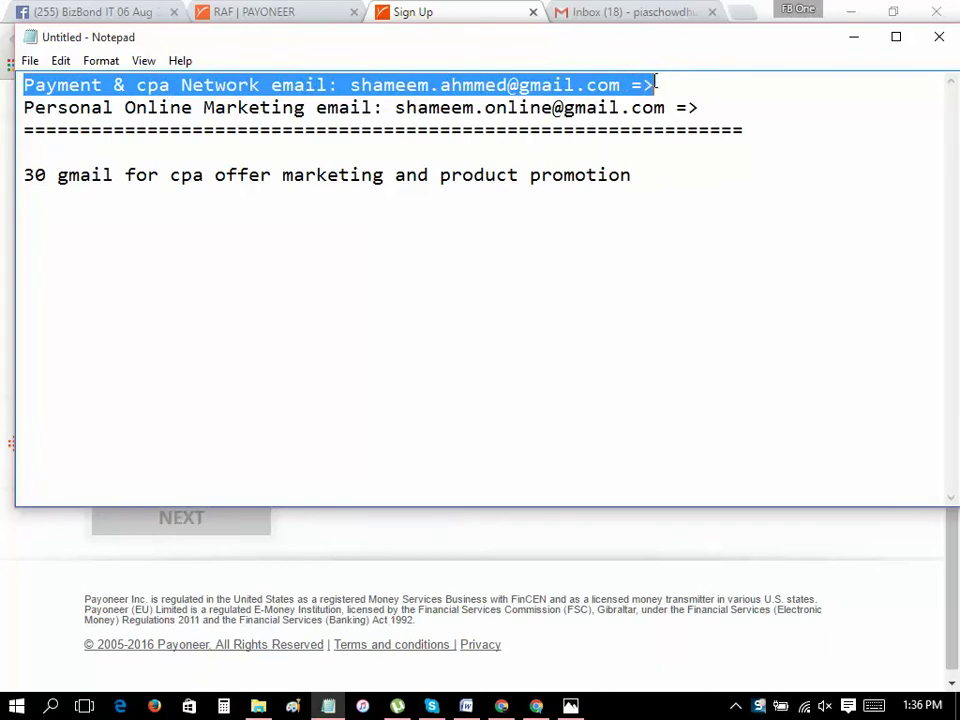
left_click(507, 85)
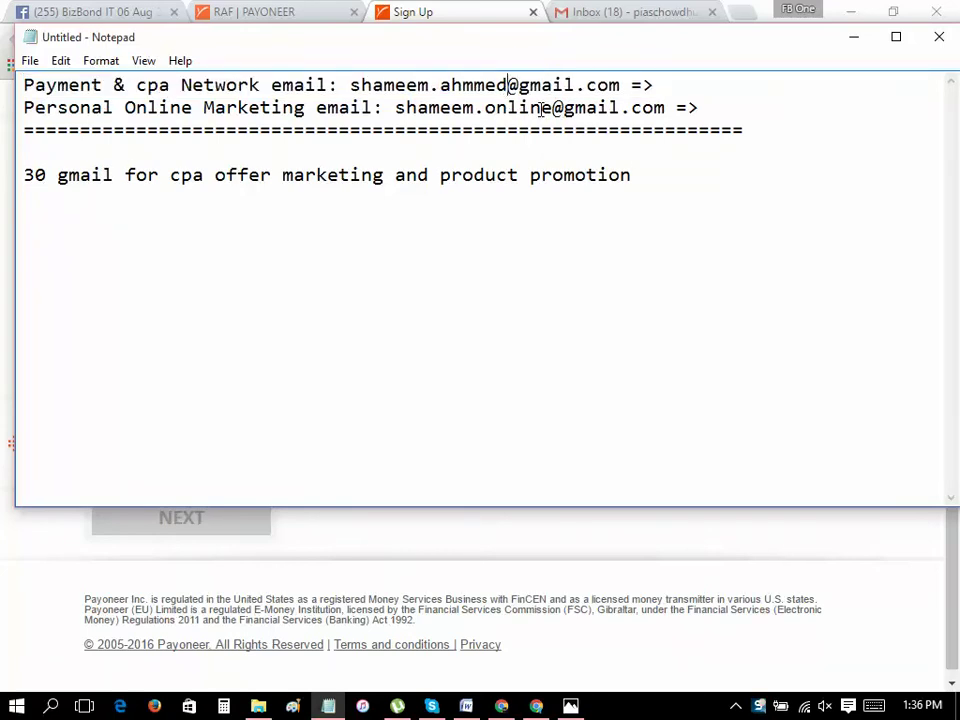
key("BackSpace")
key("BackSpace")
key("BackSpace")
key("BackSpace")
key("BackSpace")
key("BackSpace")
key("BackSpace")
key("BackSpace")
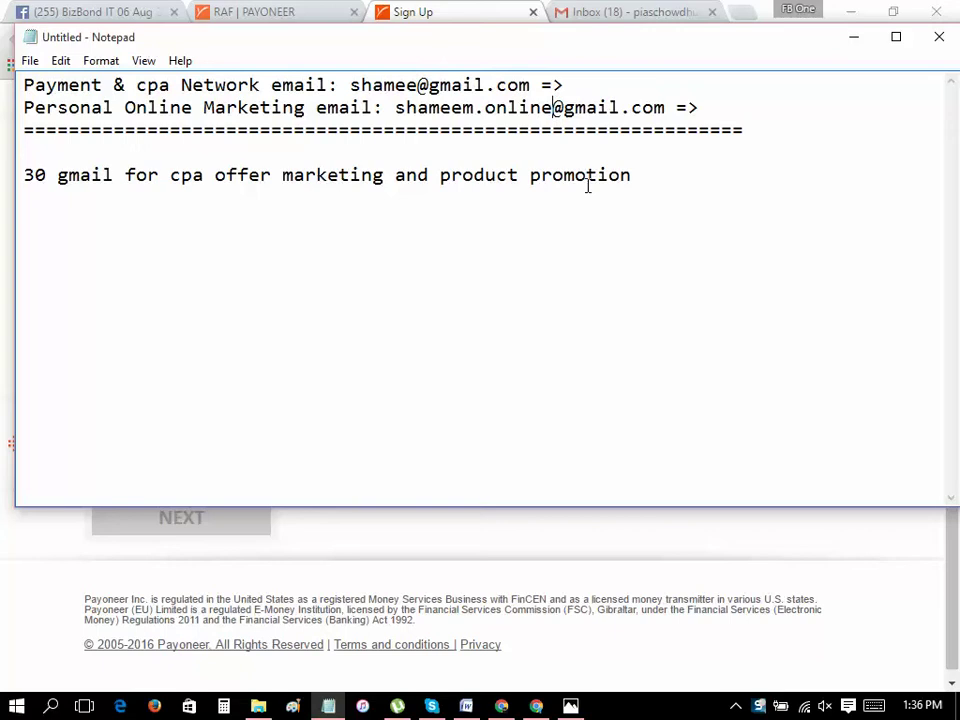
key("BackSpace")
key("BackSpace")
key("BackSpace")
key("BackSpace")
key("BackSpace")
key("BackSpace")
key("BackSpace")
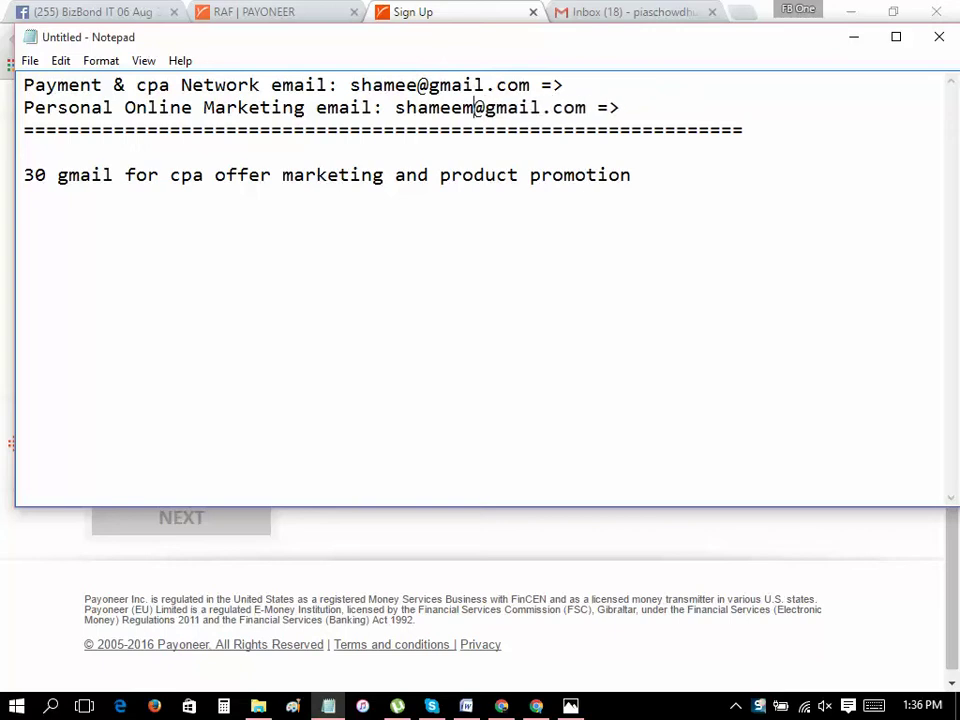
type("a")
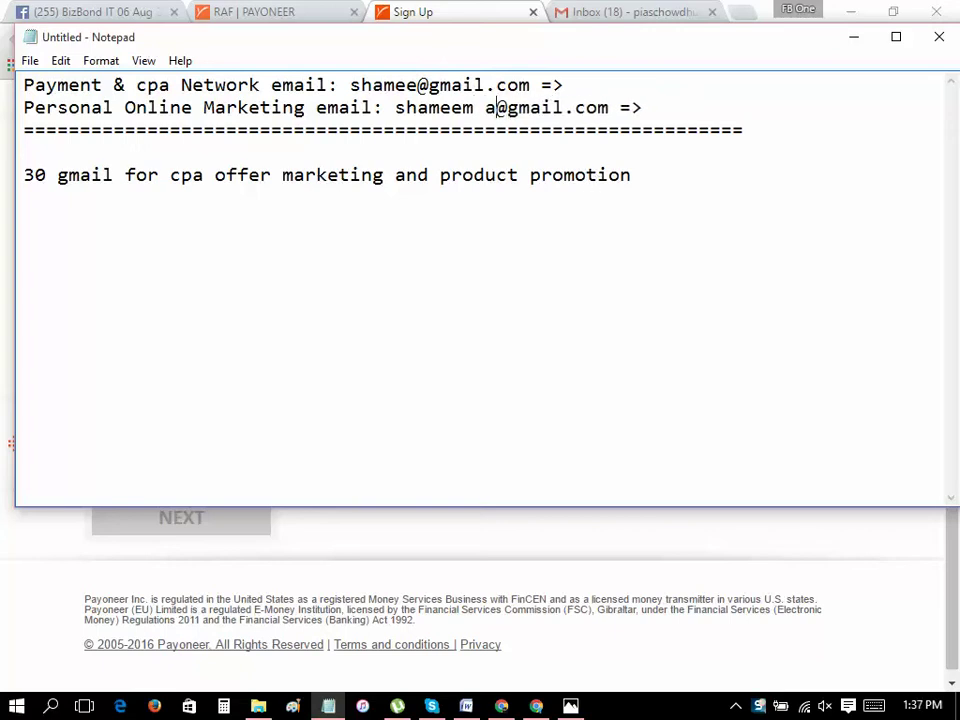
type("hmmed")
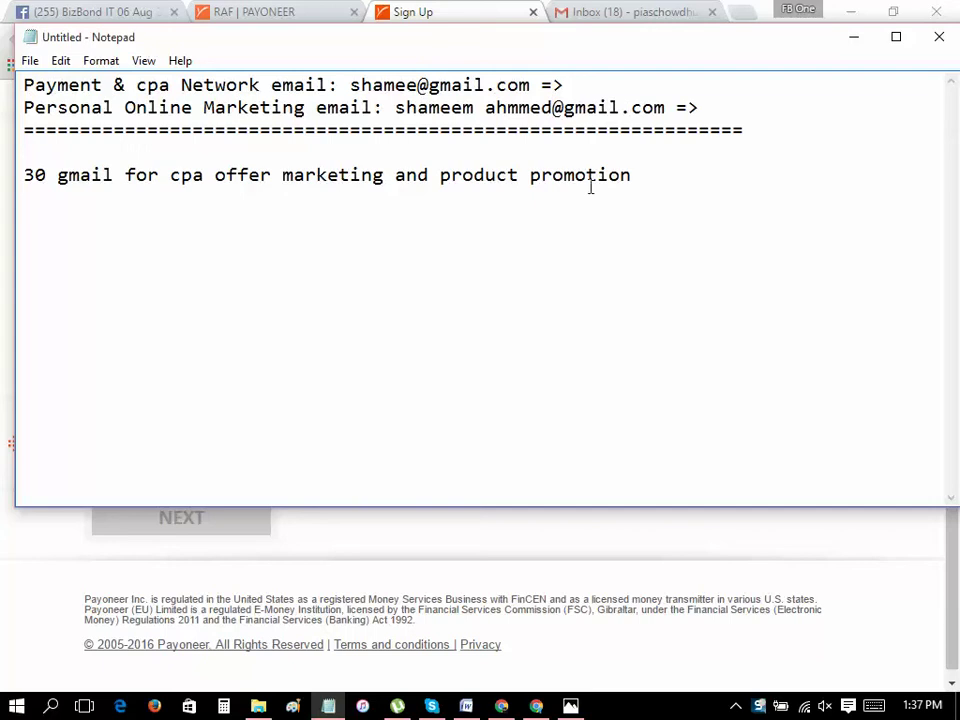
left_click(418, 85)
type("m")
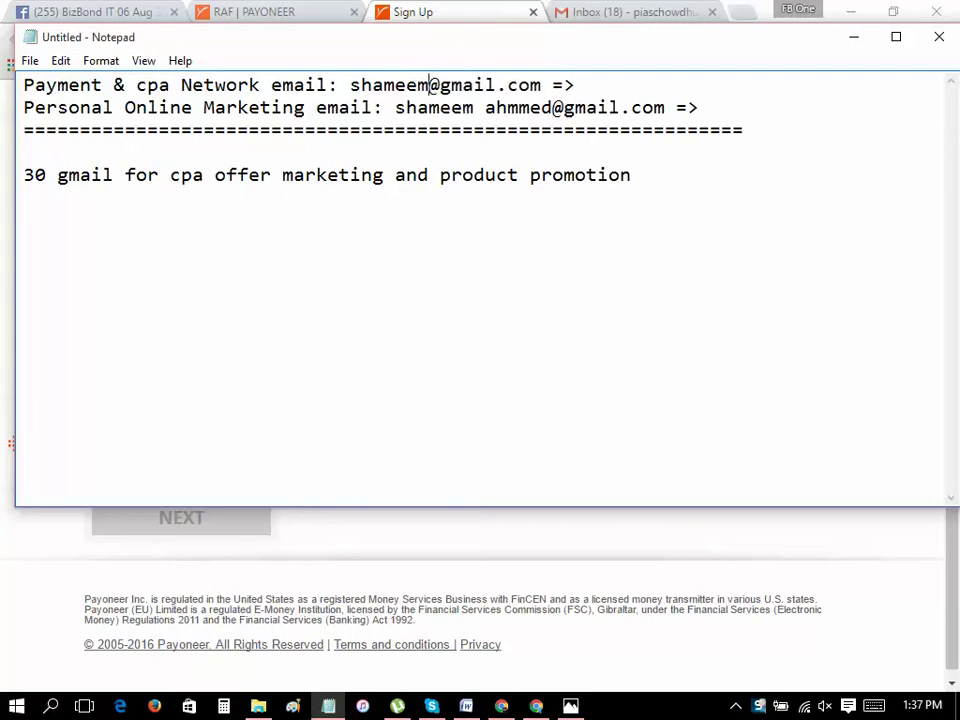
type(" ahmmed")
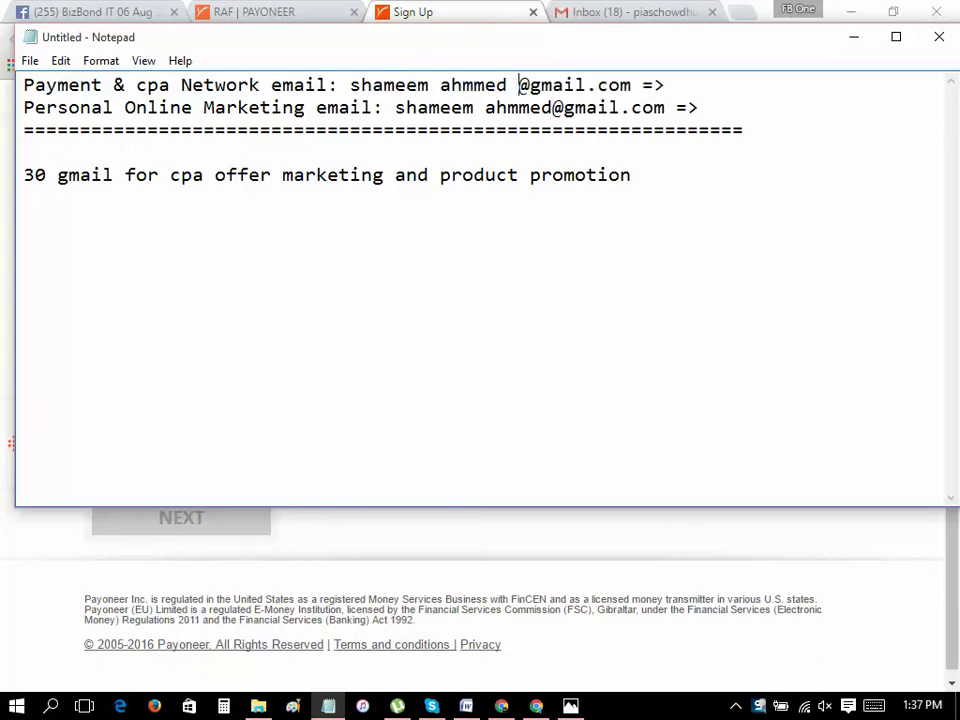
Insert blank lines after the === divider, above the 30 gmail line.
left_click(872, 199)
left_click_drag(699, 107, 29, 55)
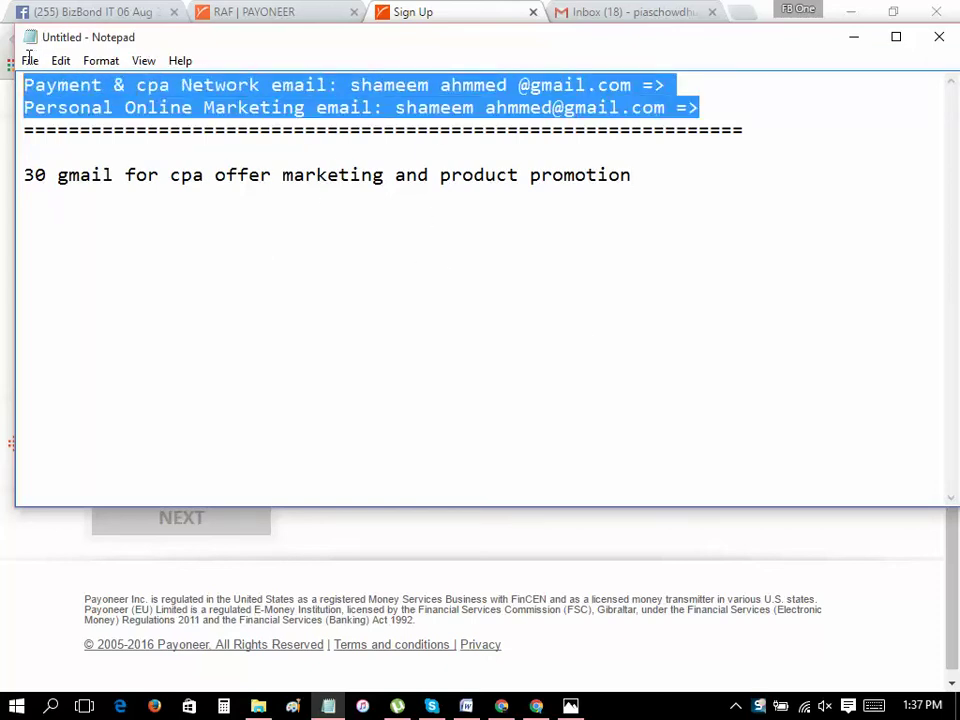
left_click(750, 124)
key("Return")
key("Return")
key("Return")
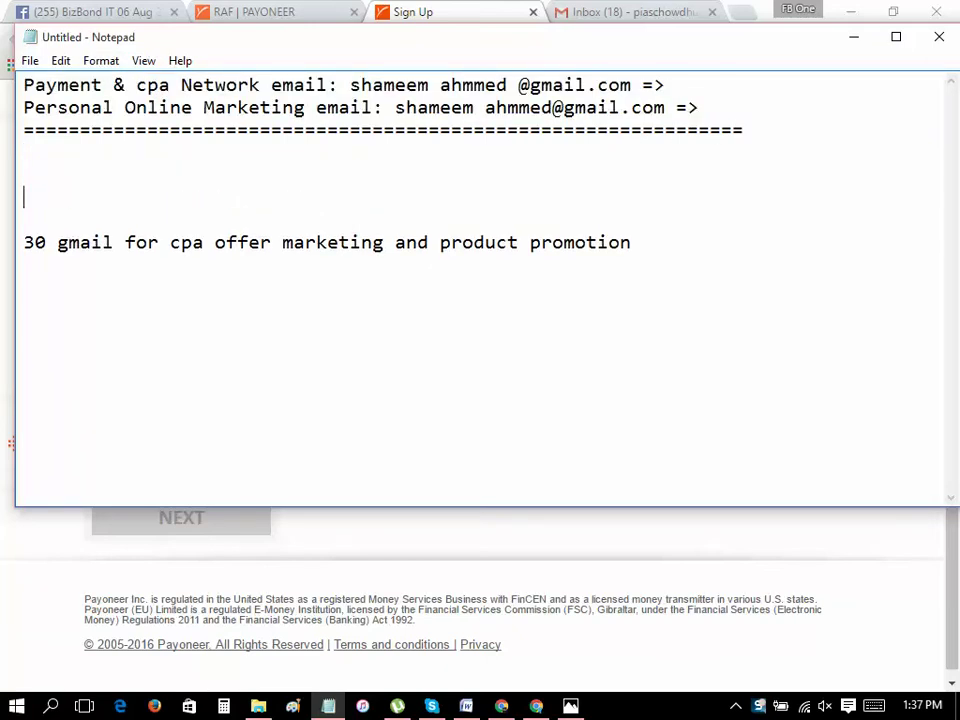
Type the new account password on the blank line under the divider, fixing typos.
left_click(724, 169)
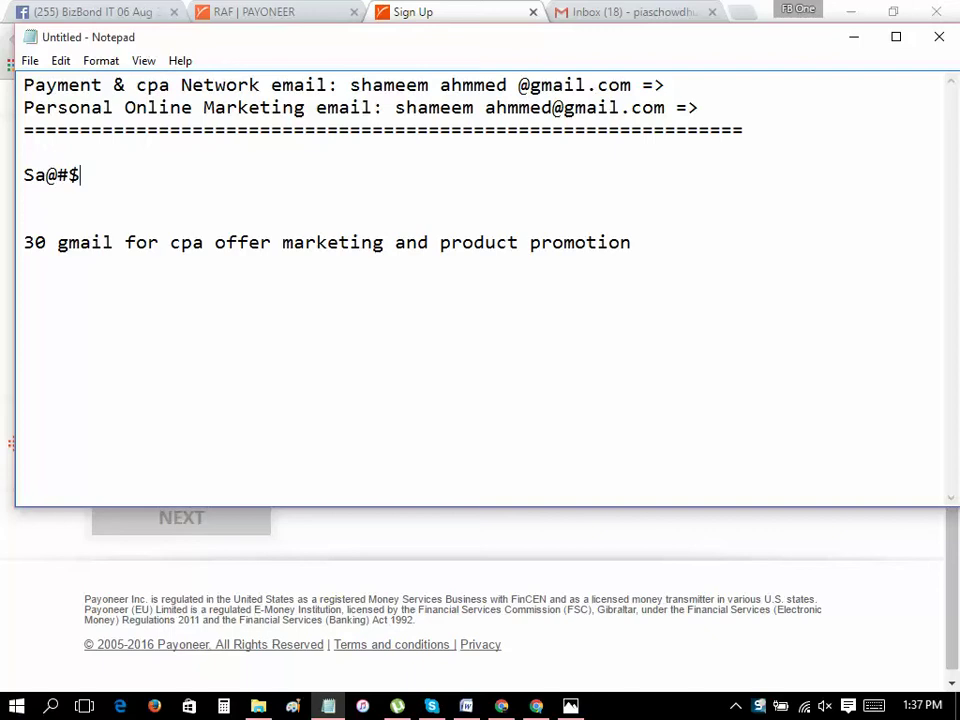
key("Left")
key("Left")
key("Left")
key("Right")
key("Right")
key("Right")
Correct the password's year digits and move the $ symbol between them.
left_click(102, 175)
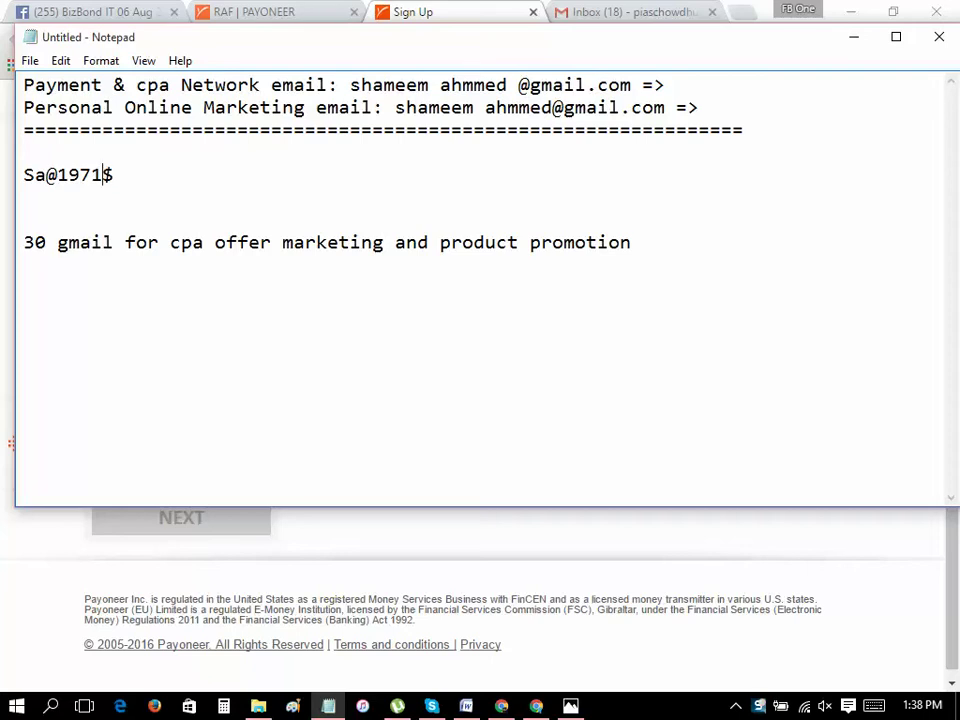
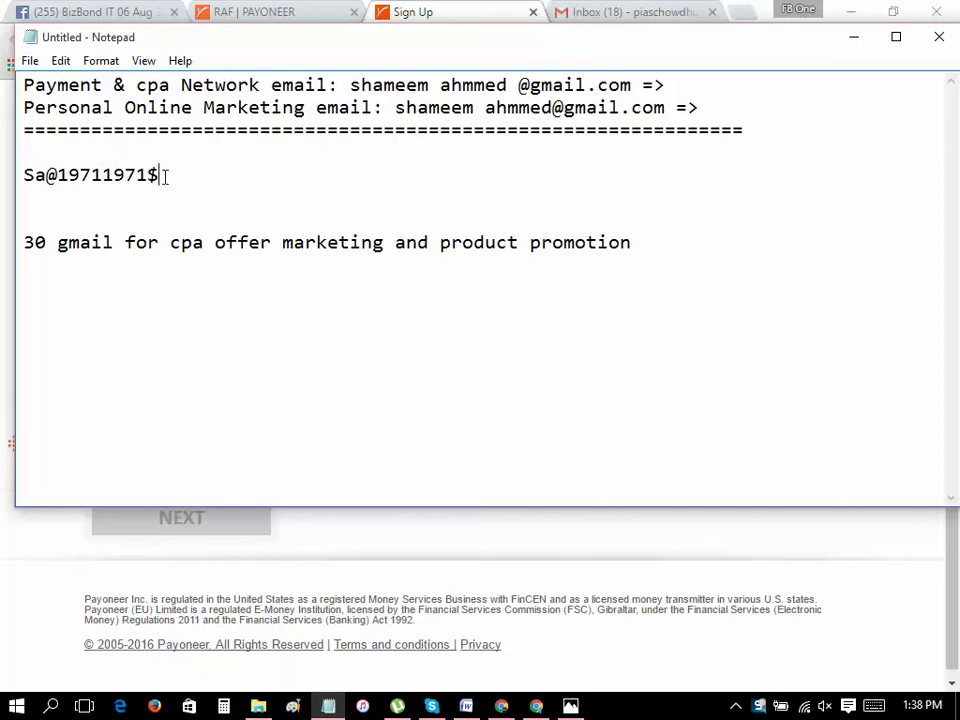
key("Delete")
key("Left")
key("Left")
key("Left")
key("Left")
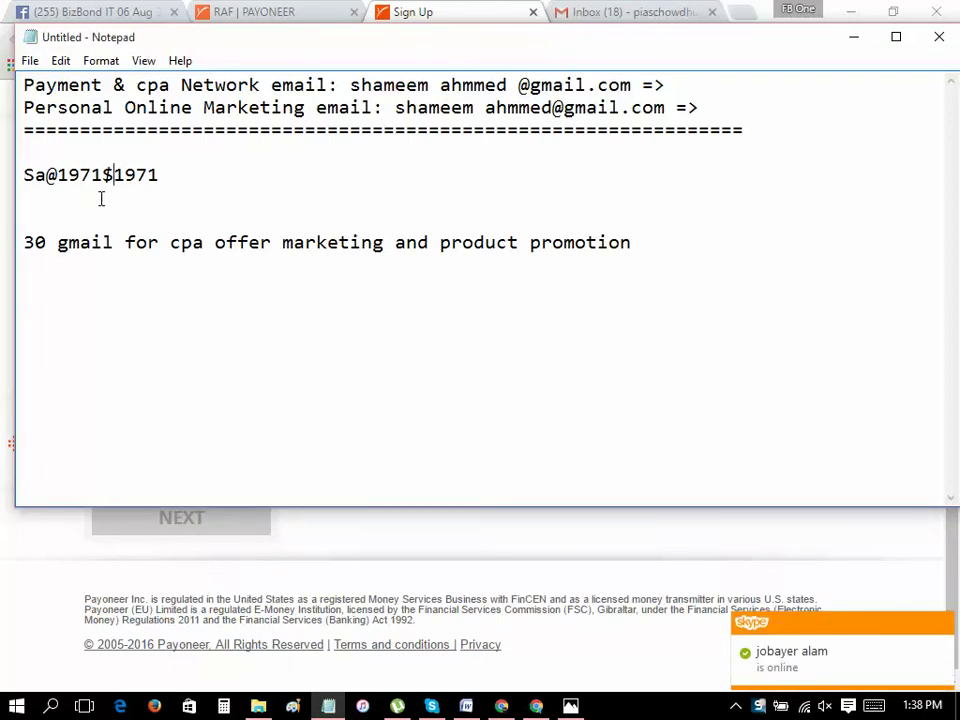
left_click(29, 176)
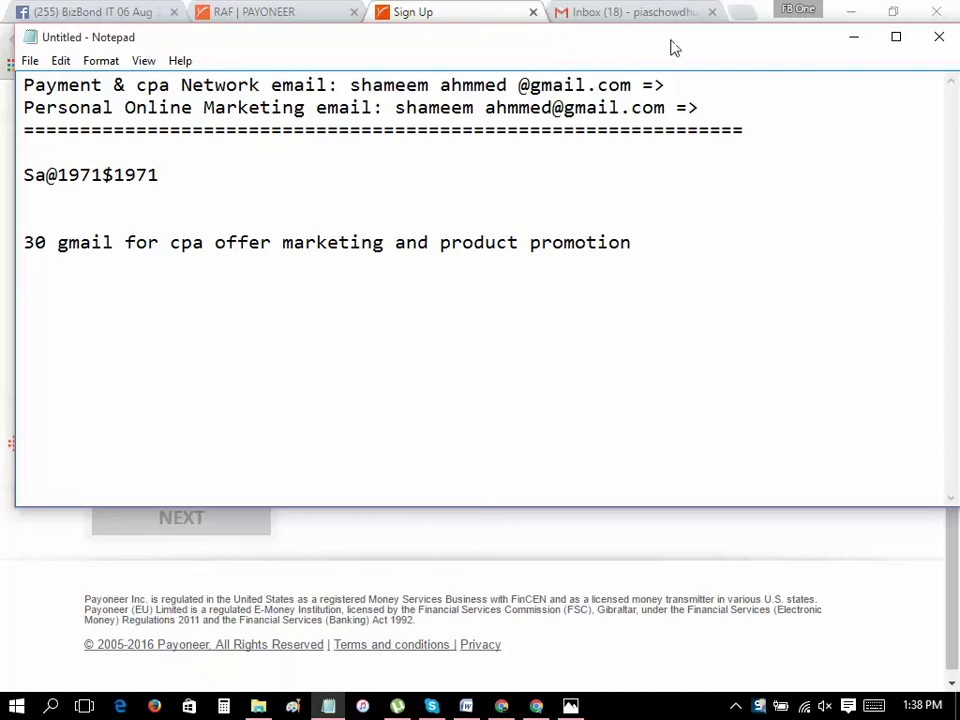
Review the email lines and the saved password in the Notepad note.
left_click(677, 84)
left_click(713, 107)
left_click(681, 84)
double_click(160, 178)
left_click(161, 177)
Enter the account password into Payoneer's Enter password field.
left_click(852, 37)
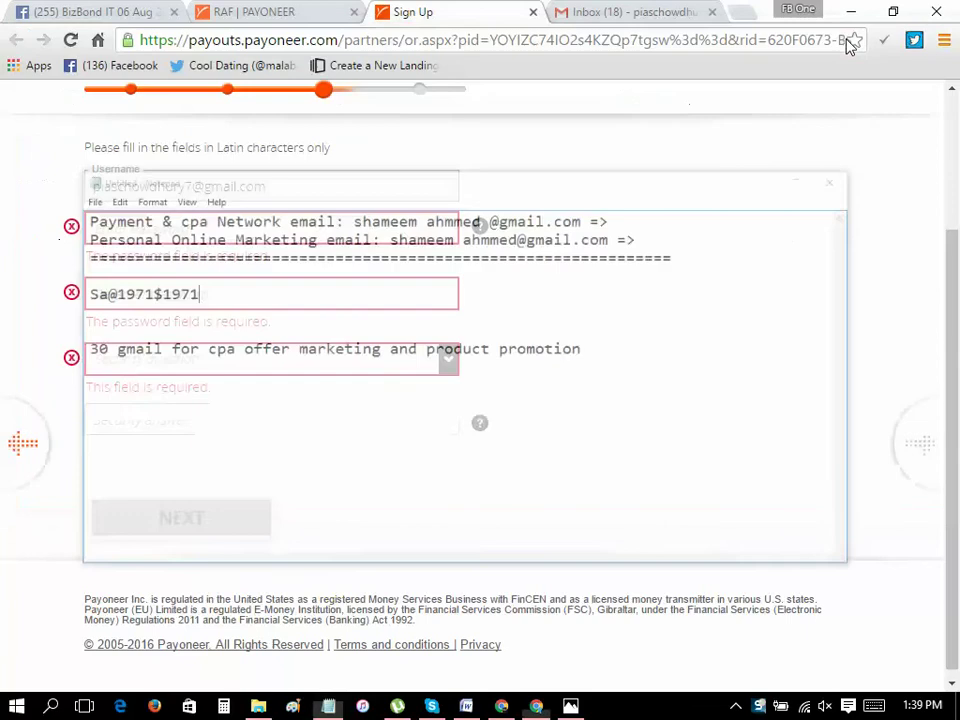
left_click(332, 237)
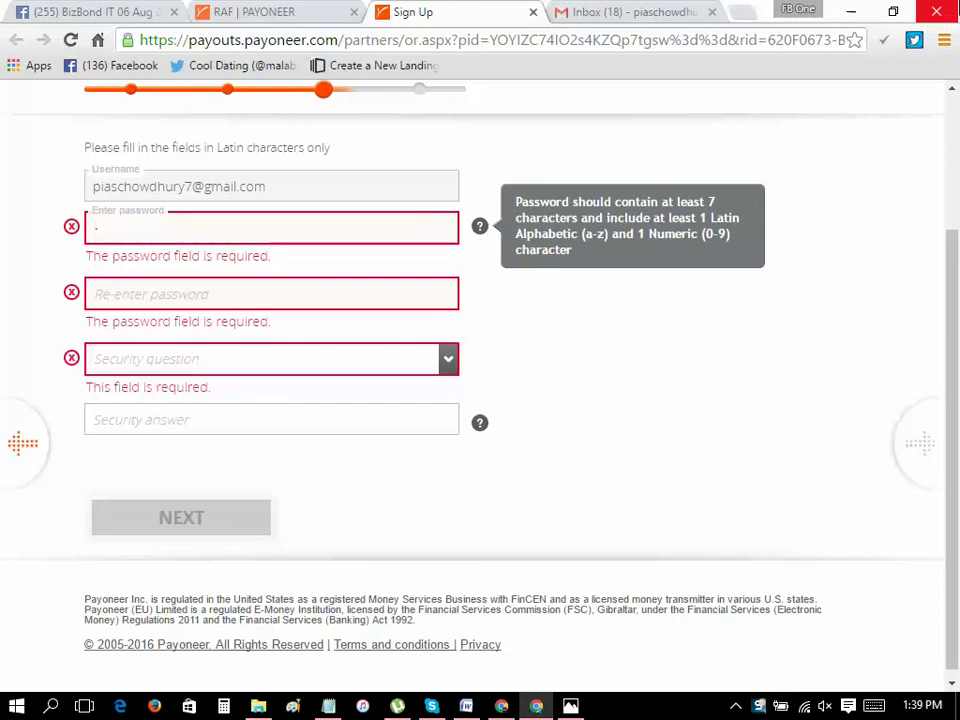
key("BackSpace")
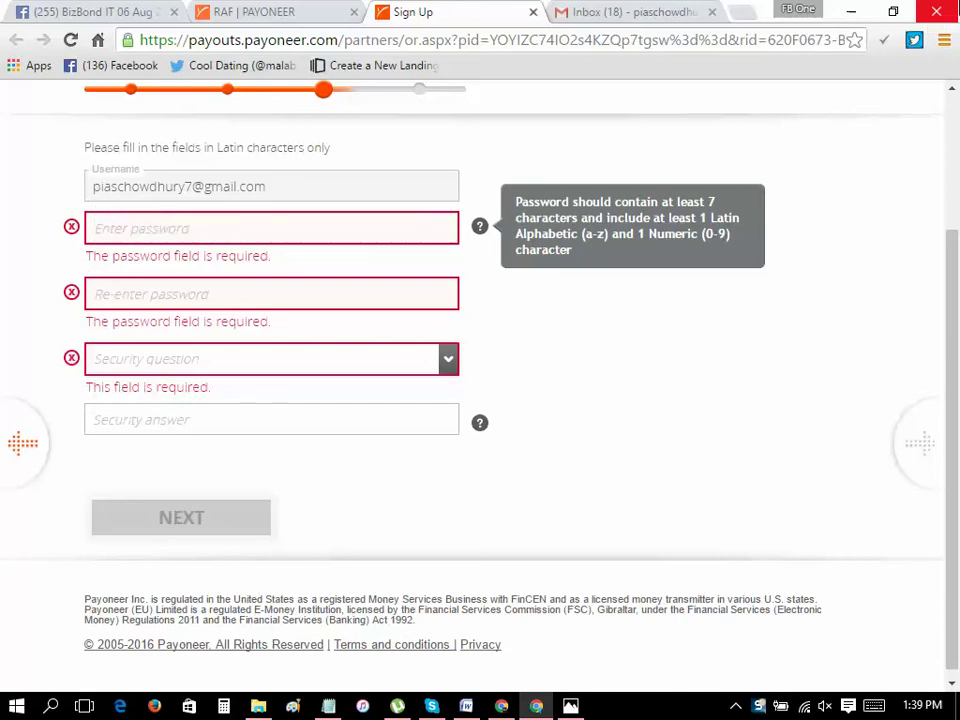
type("**")
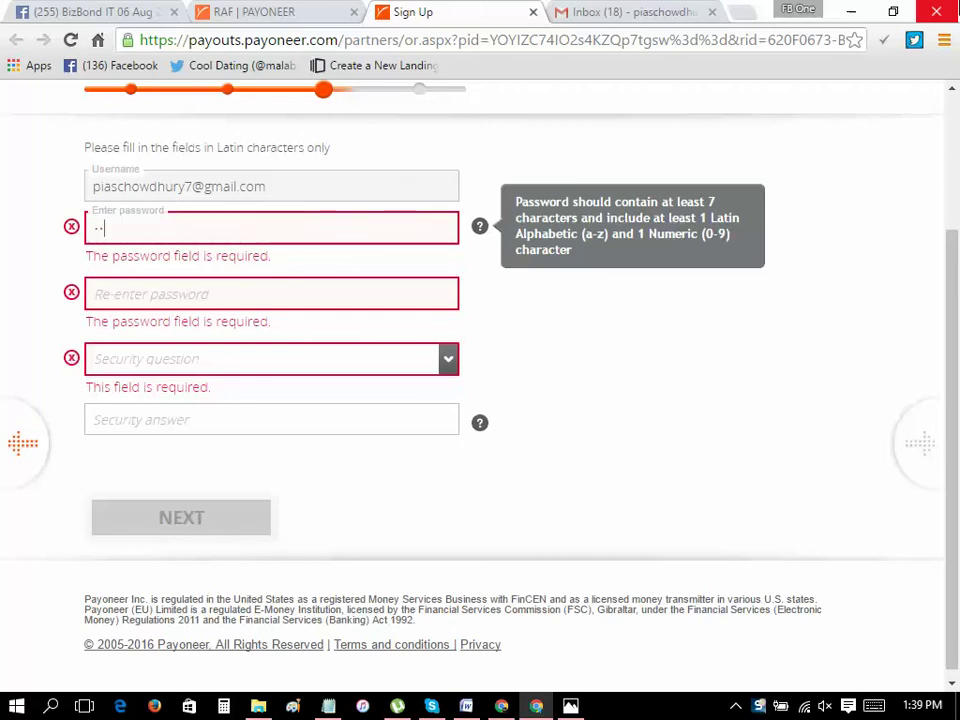
type("**********")
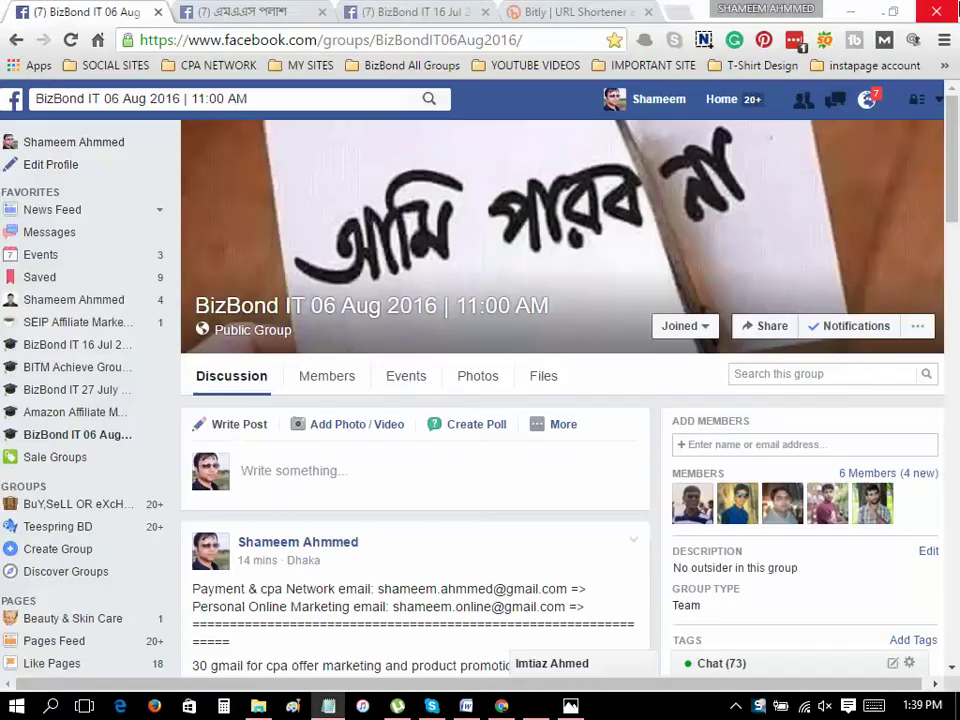
Look over the Facebook group window listing the email lines, then return to Payoneer.
left_click(936, 11)
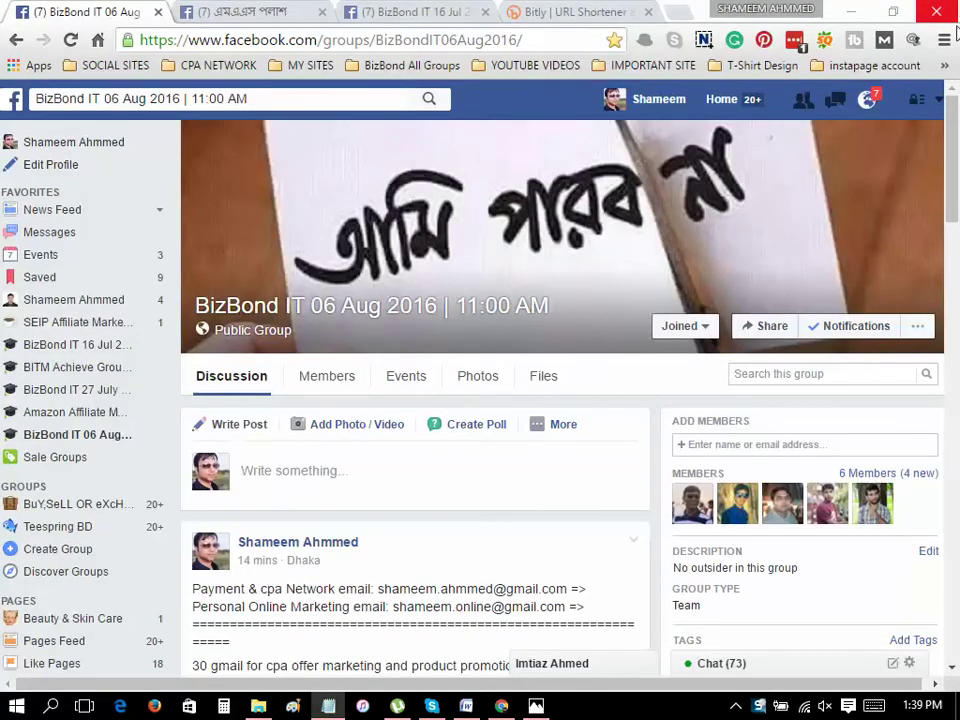
left_click(508, 708)
left_click(506, 706)
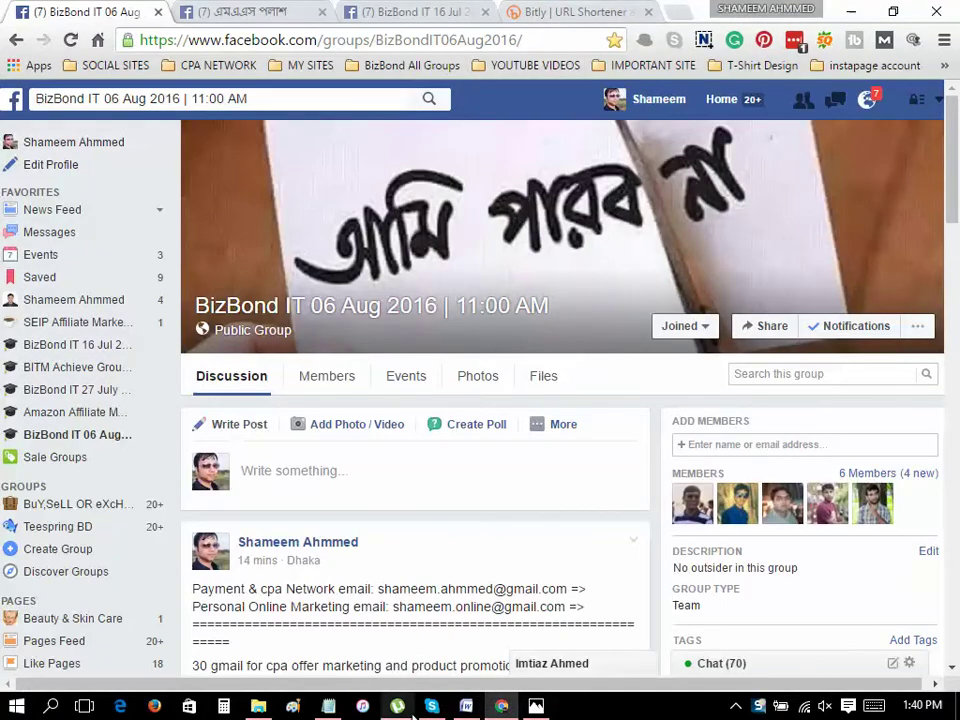
mouse_move(424, 712)
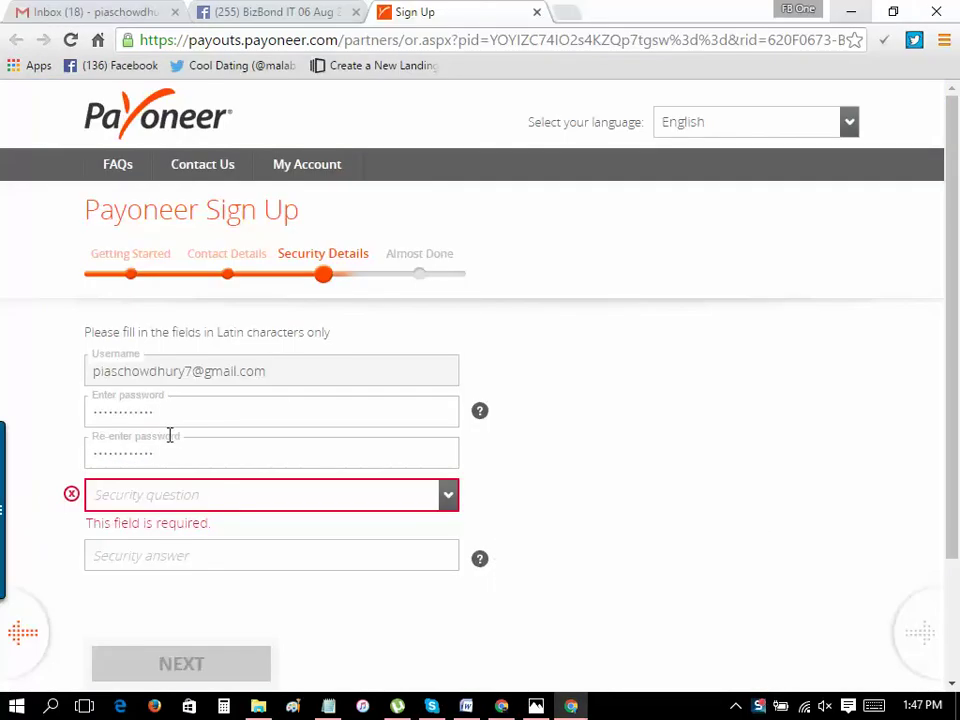
Choose the oldest sibling's nickname security question and enter the sibling's nickname as the answer.
left_click(446, 497)
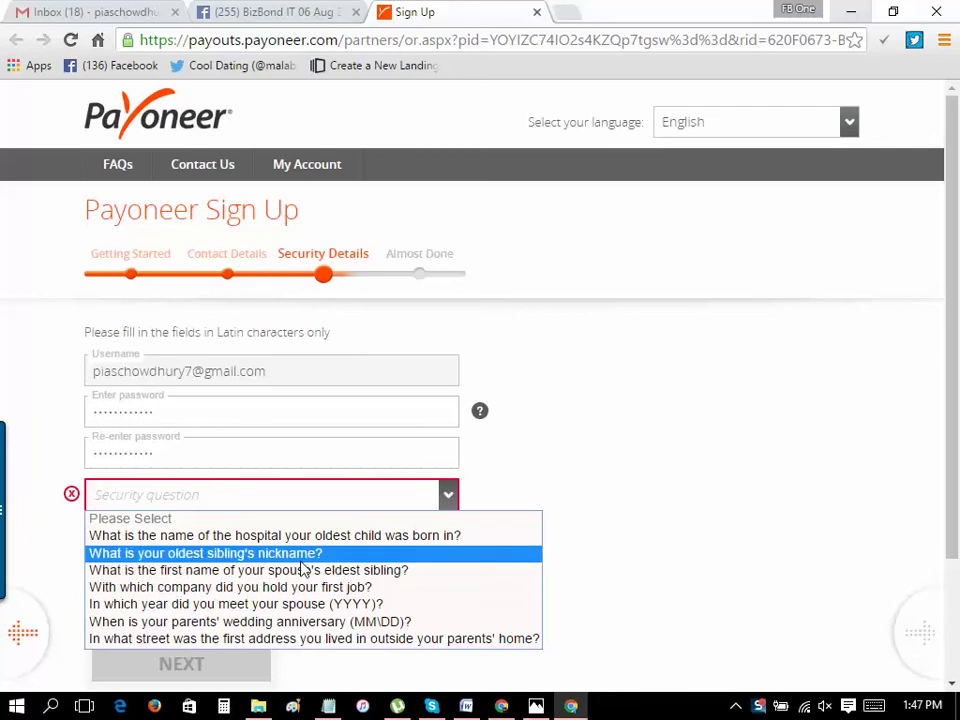
left_click(303, 557)
left_click(223, 531)
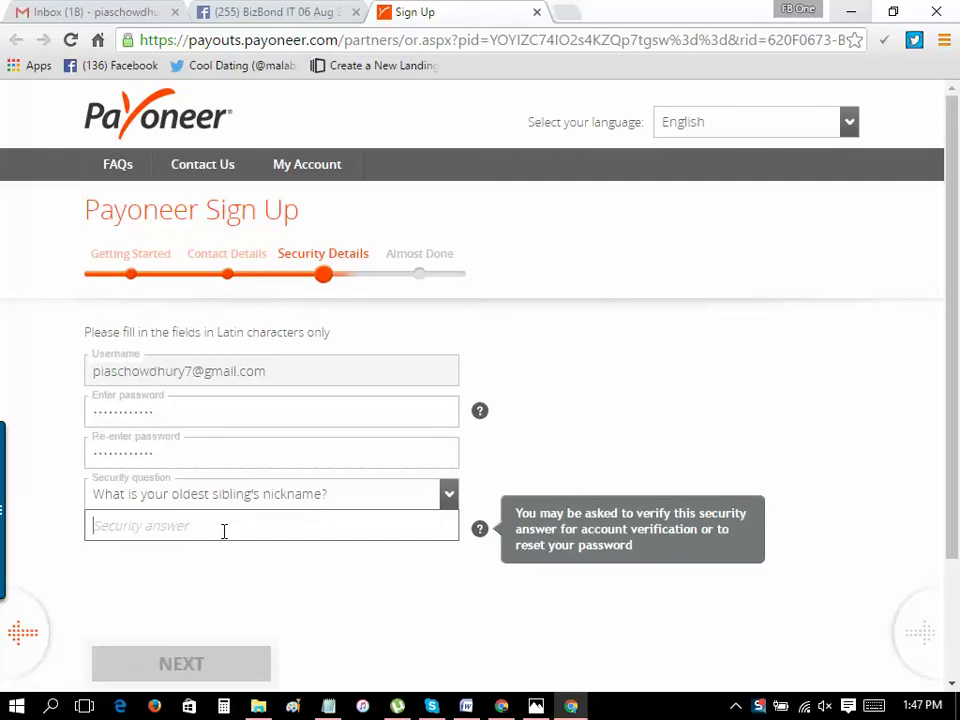
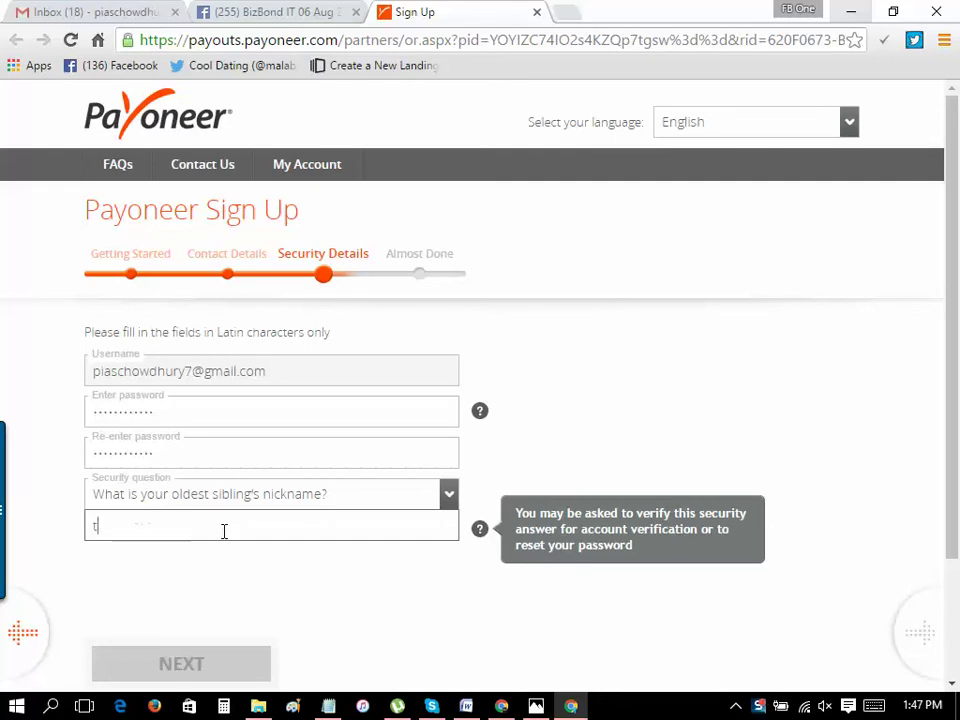
key("Left")
key("Left")
key("Left")
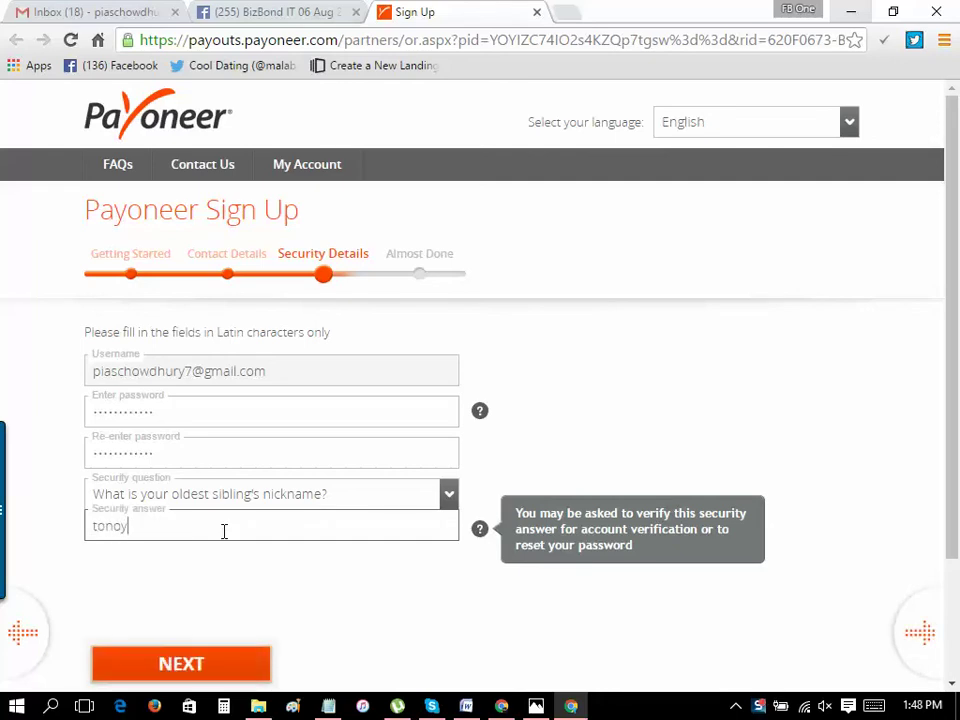
left_click(116, 527)
key("BackSpace")
key("End")
Keep the sibling-nickname question selected and submit the security details.
left_click(315, 495)
left_click(316, 497)
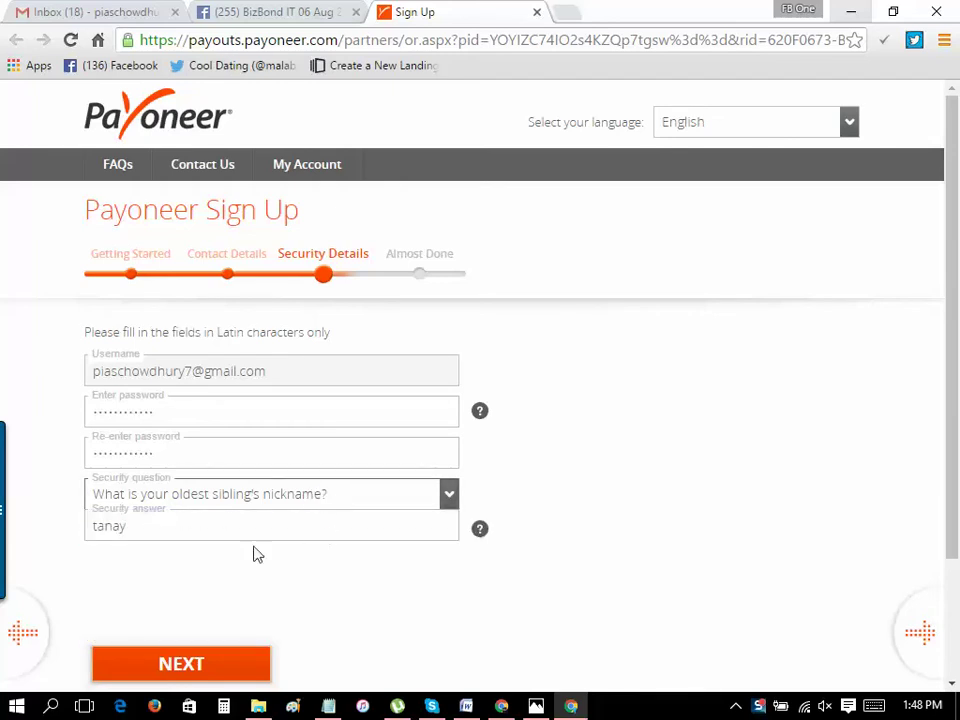
mouse_move(331, 714)
left_click_drag(138, 531, 92, 531)
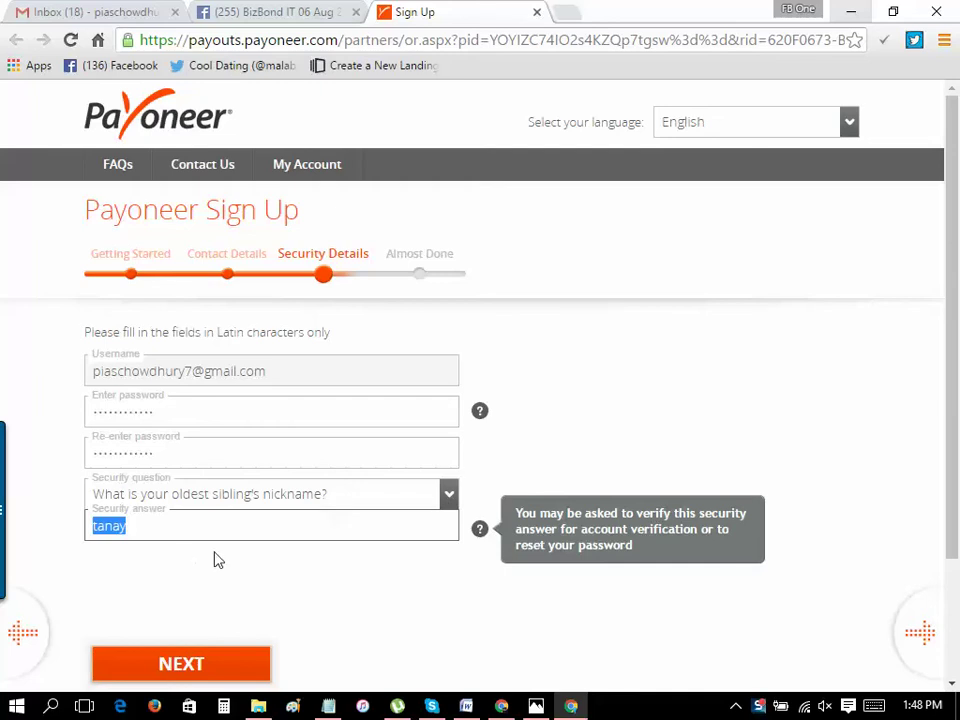
left_click(221, 668)
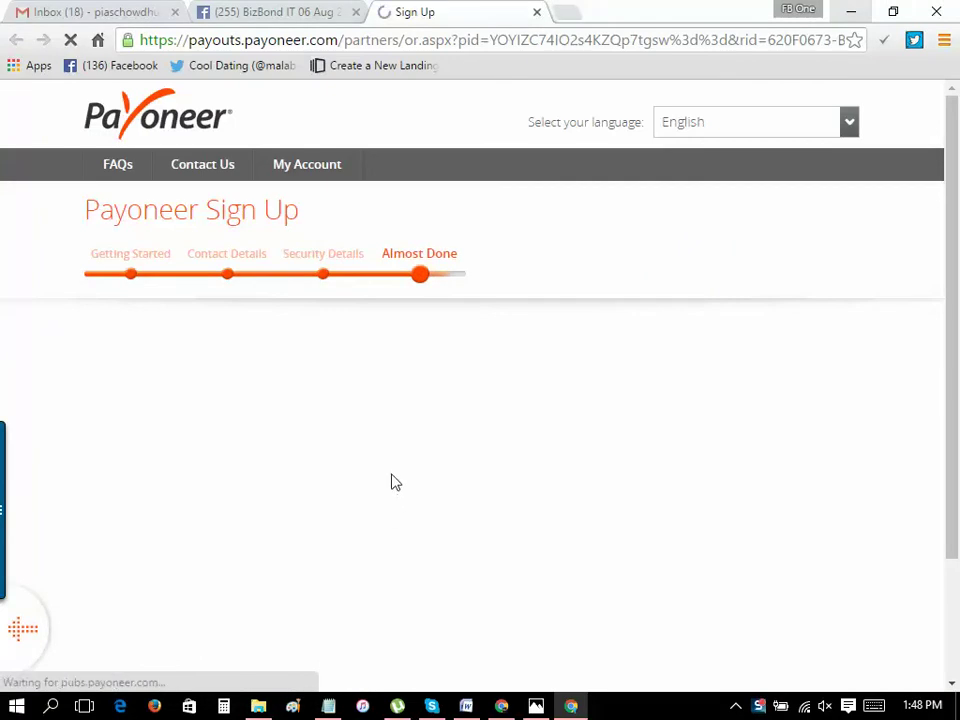
Select Dutch Bangla Bank Limited as the bank and enter 'Feni Branch' as the branch.
scroll(300, 420, "down", 1)
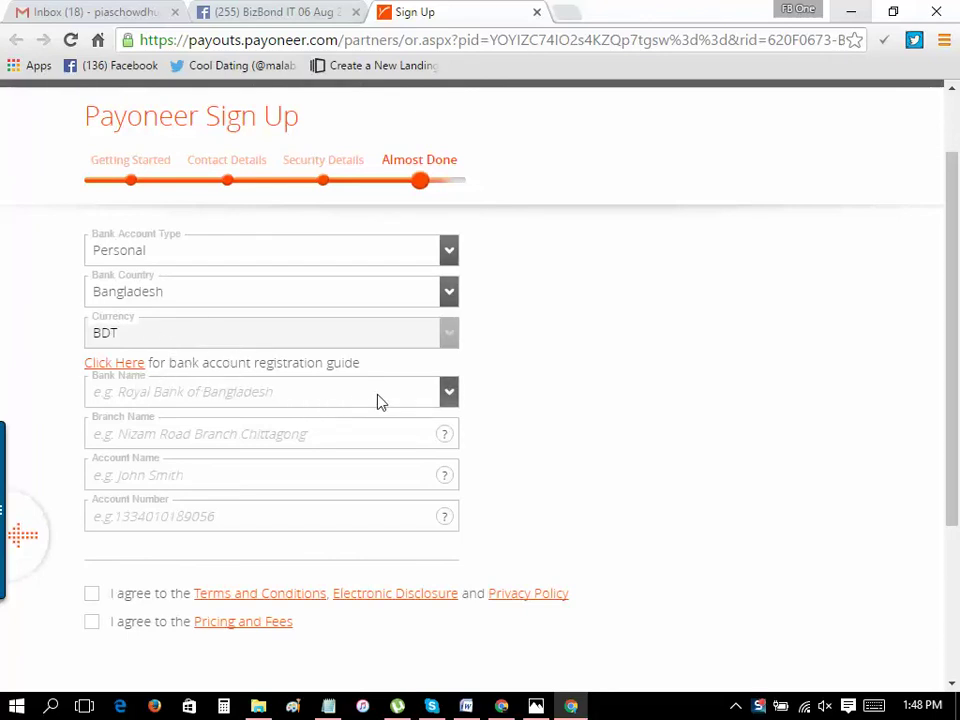
left_click(450, 392)
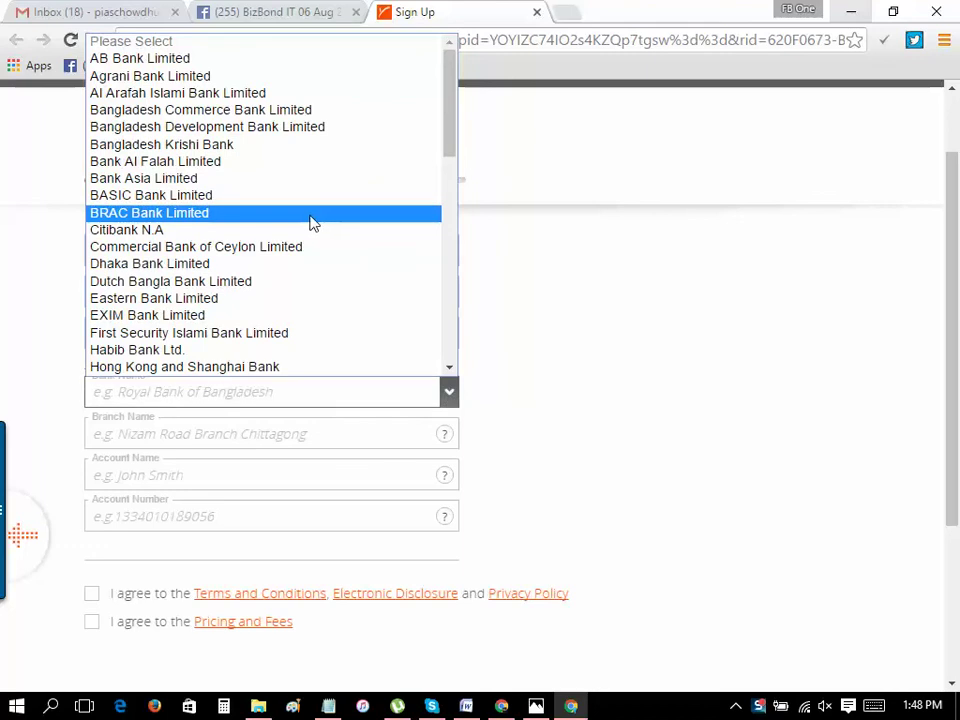
left_click(188, 281)
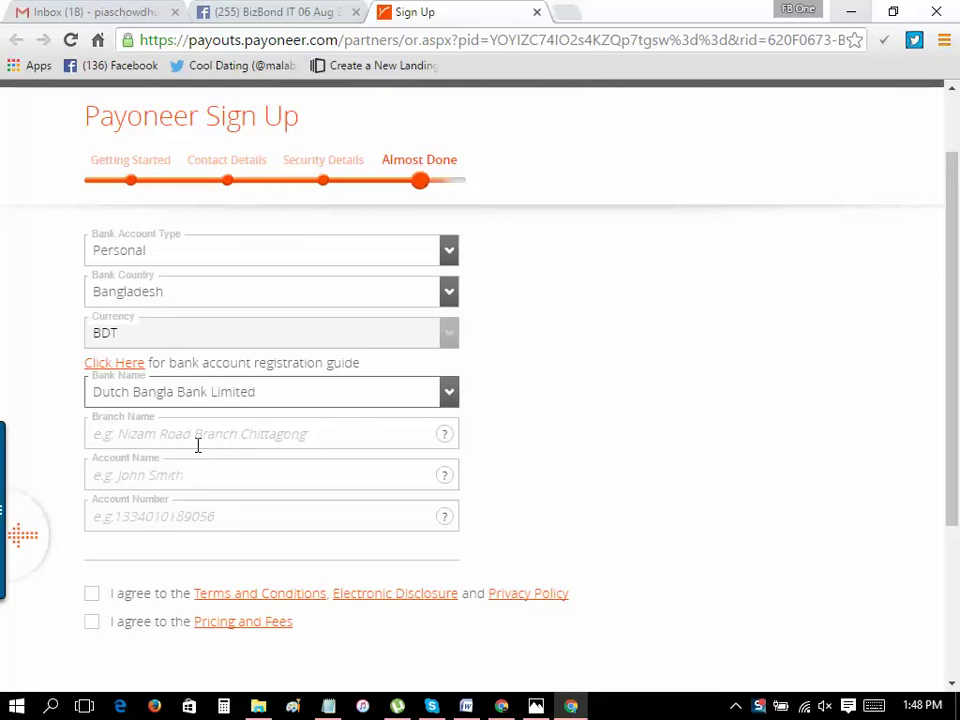
left_click(197, 444)
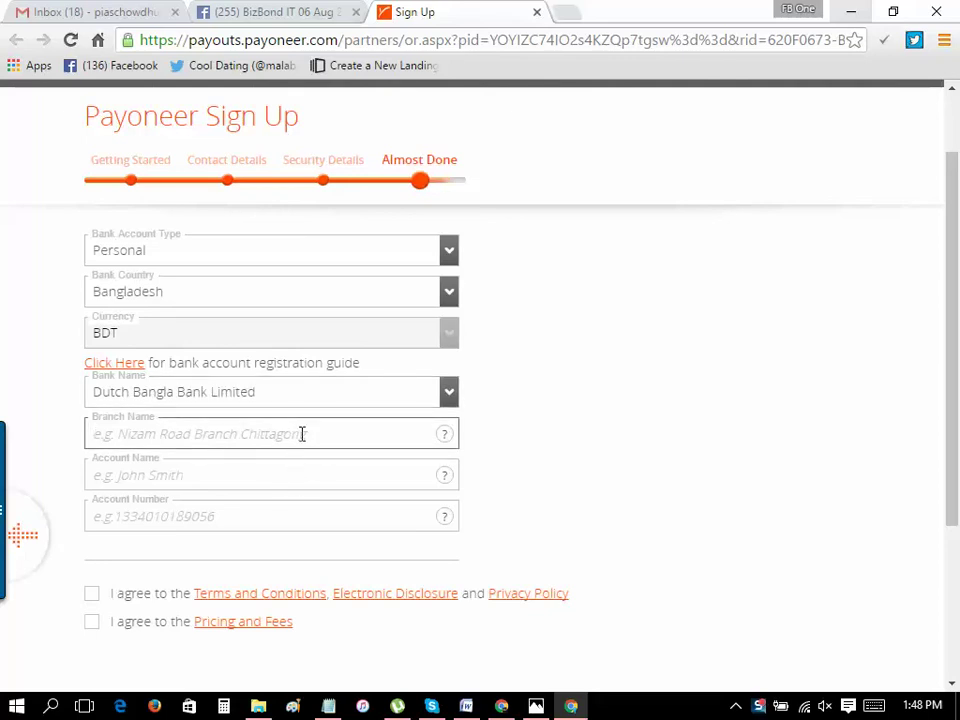
type("Fenn")
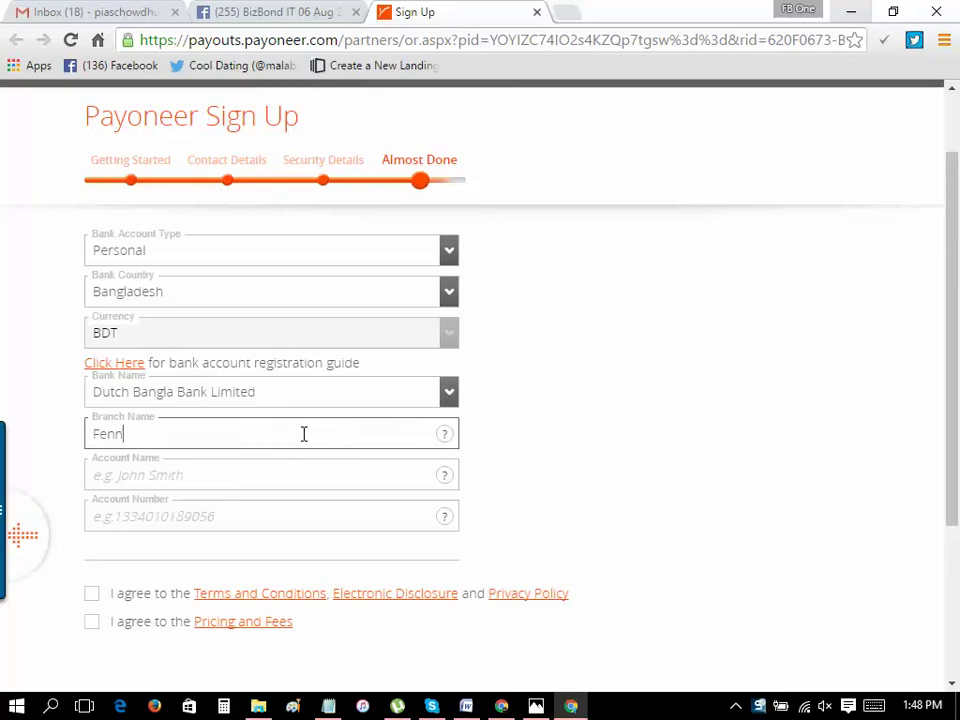
key("BackSpace")
type("i Br")
type("ac")
key("BackSpace")
type("nch")
Enter the account holder's full name as the account name.
left_click(325, 477)
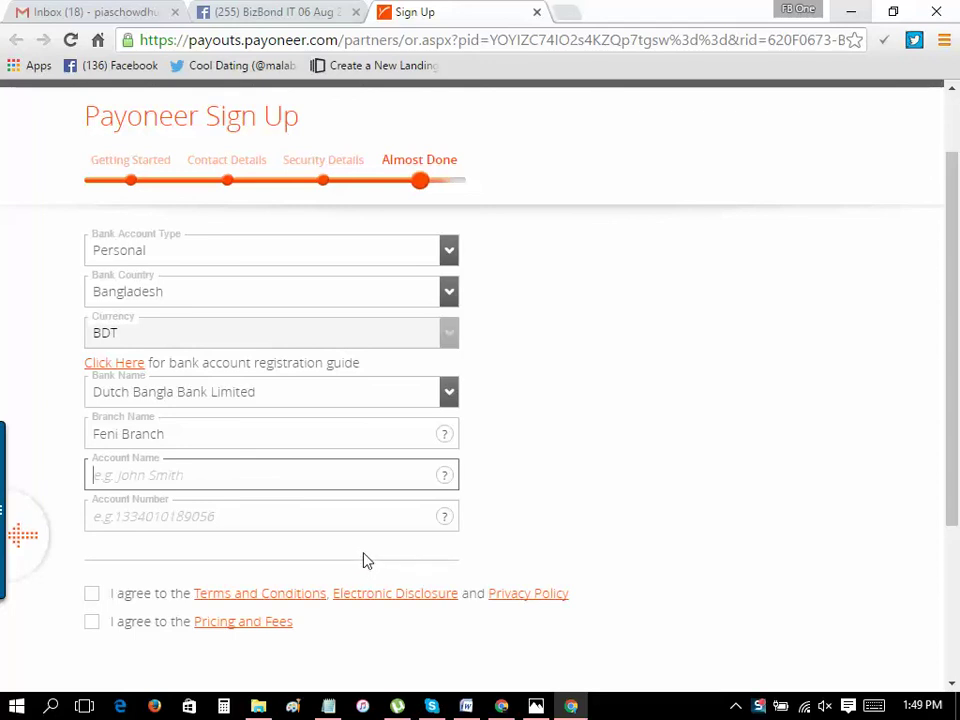
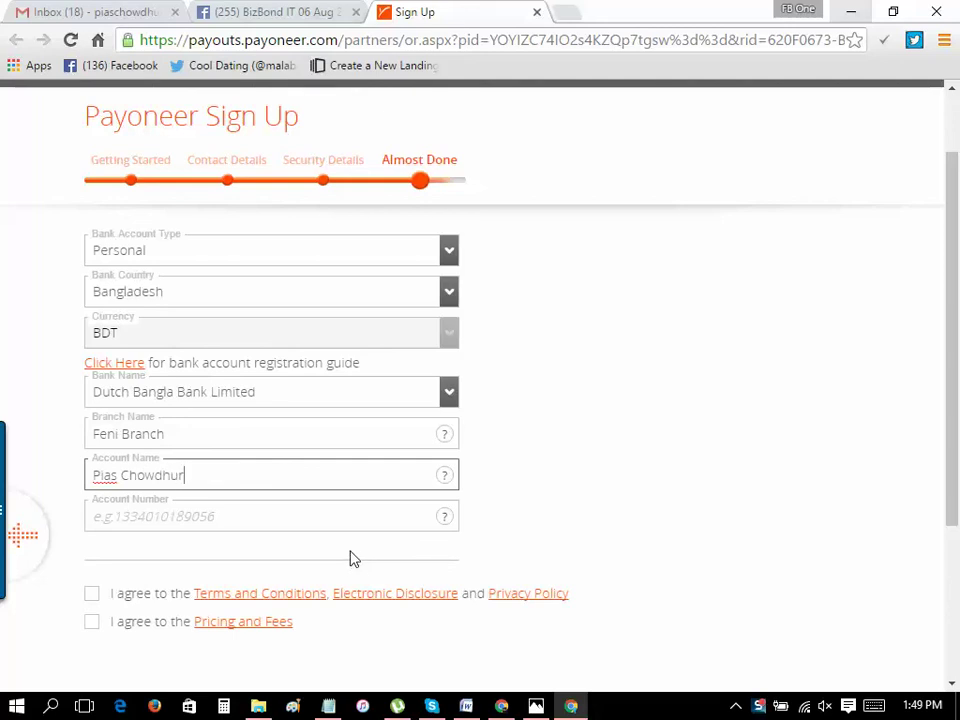
Enter the bank account number.
left_click(266, 519)
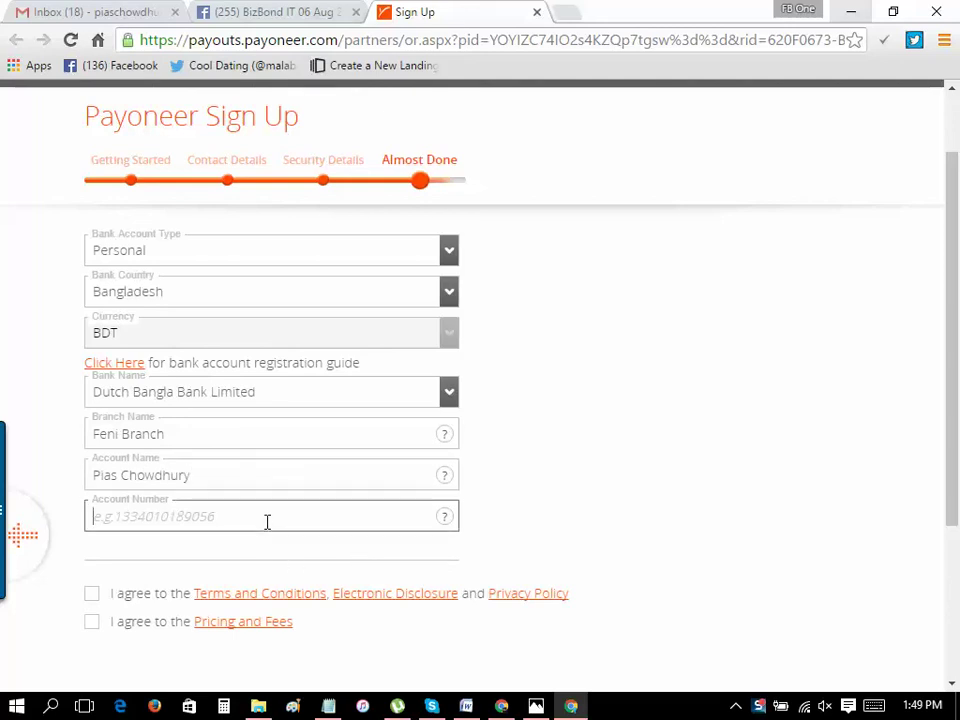
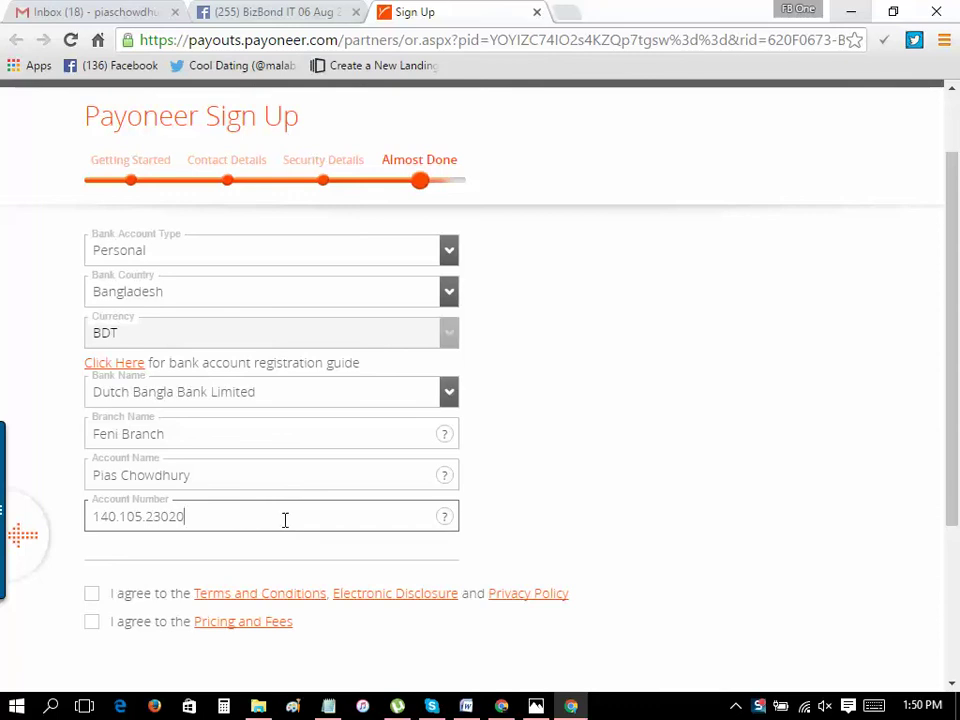
scroll(285, 520, "down", 1)
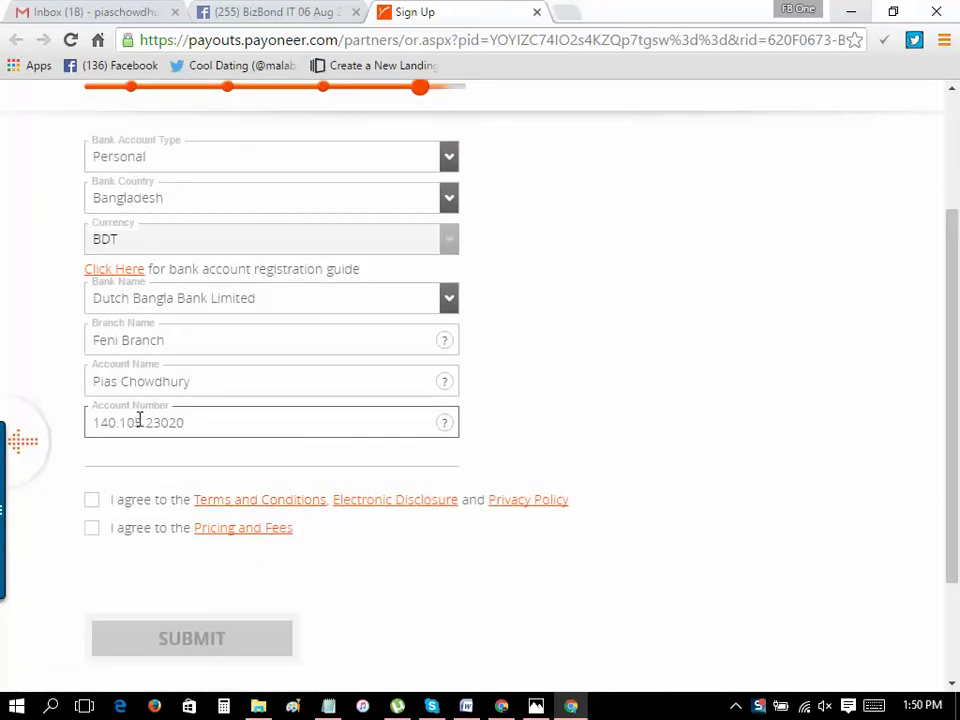
Strip the dots from the account number and tick the Terms and Conditions and Pricing and Fees boxes.
left_click(145, 422)
left_click(92, 499)
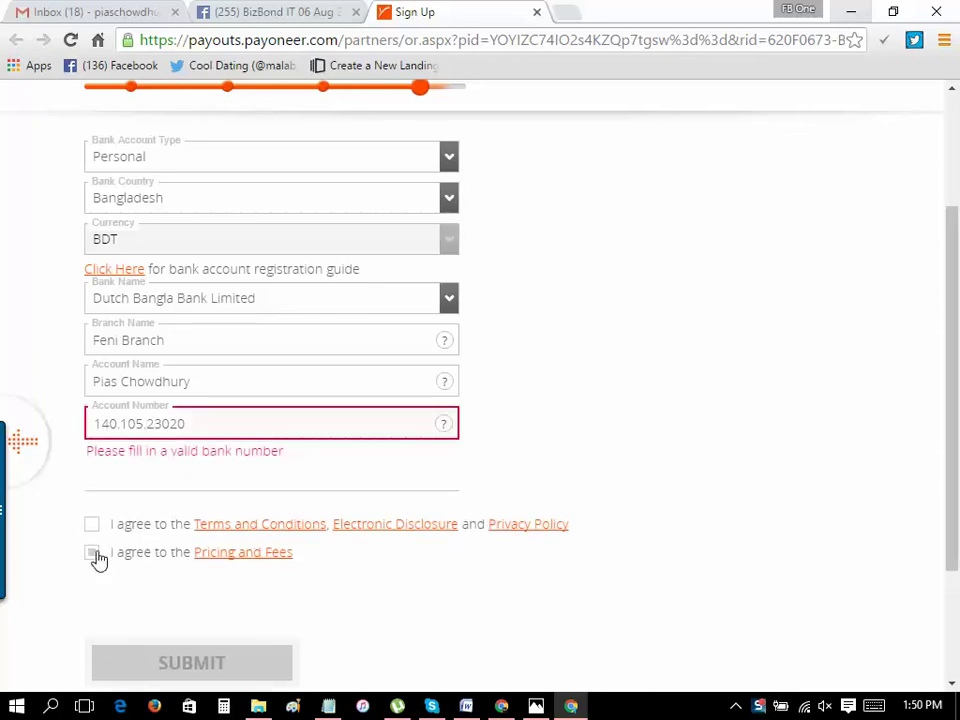
left_click(93, 554)
left_click(92, 525)
key("Left")
key("Left")
key("Left")
key("BackSpace")
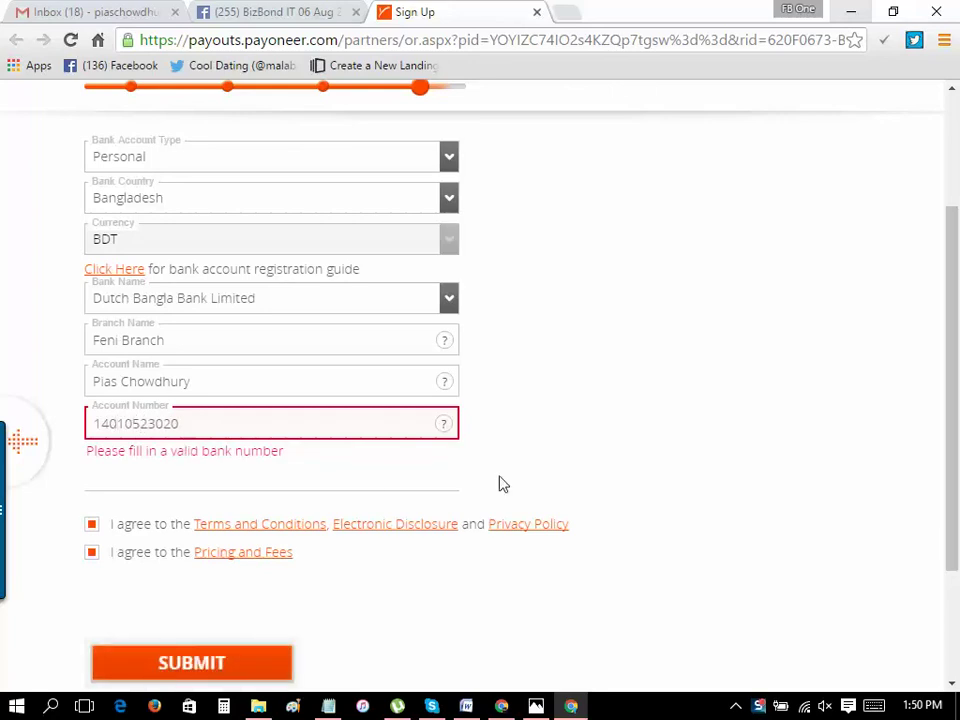
left_click(538, 455)
scroll(330, 523, "down", 2)
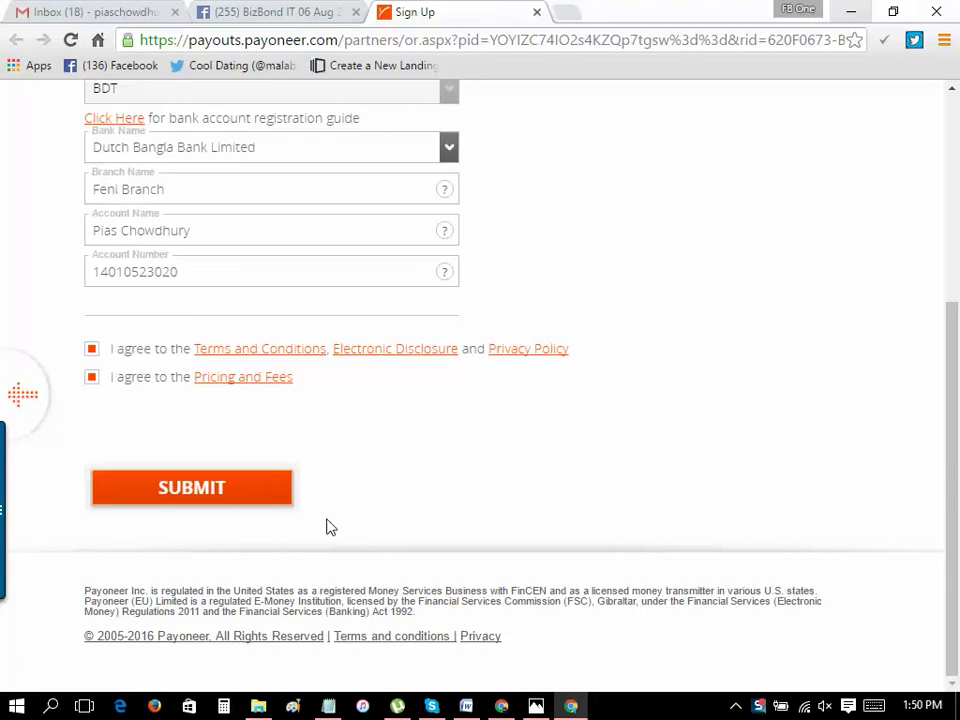
scroll(253, 461, "up", 5)
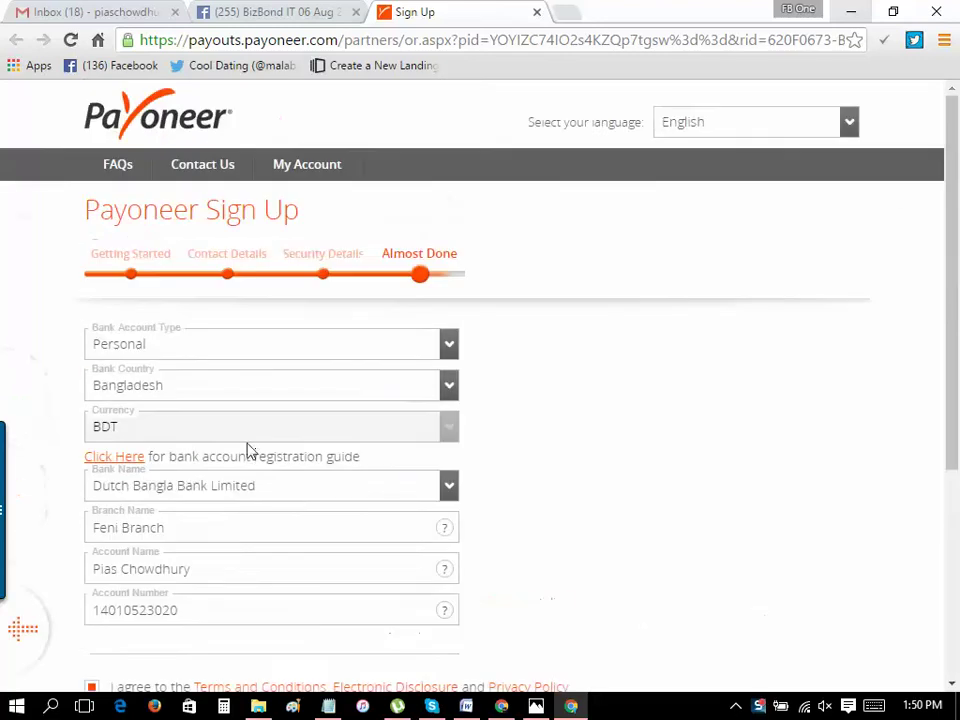
scroll(249, 450, "down", 4)
scroll(186, 411, "down", 1)
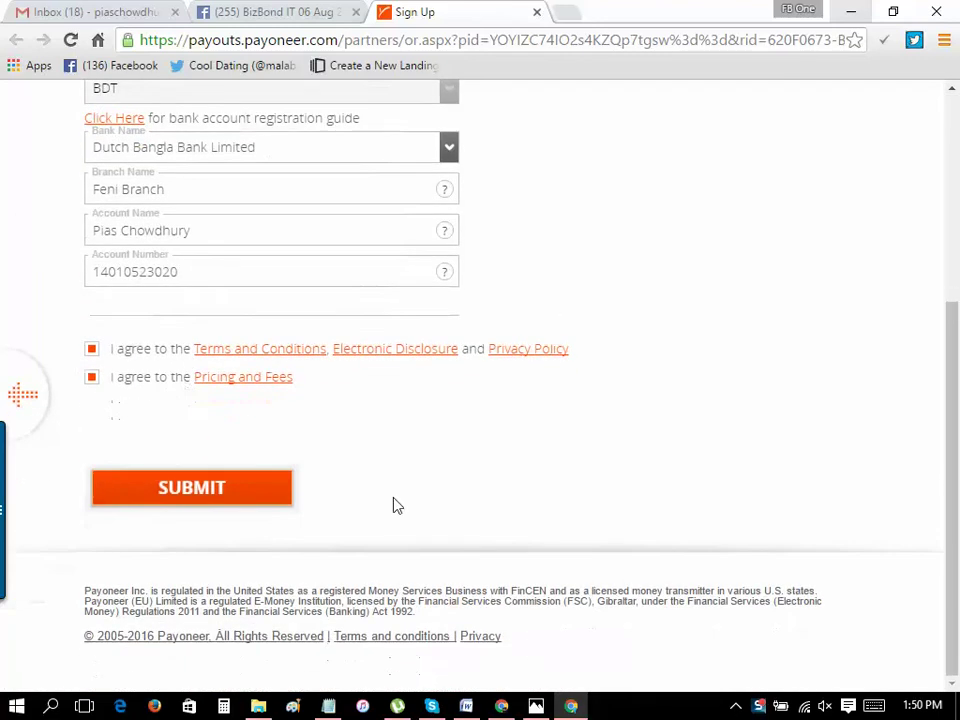
Submit the application and review the Congratulations page showing Review In Process.
left_click(278, 497)
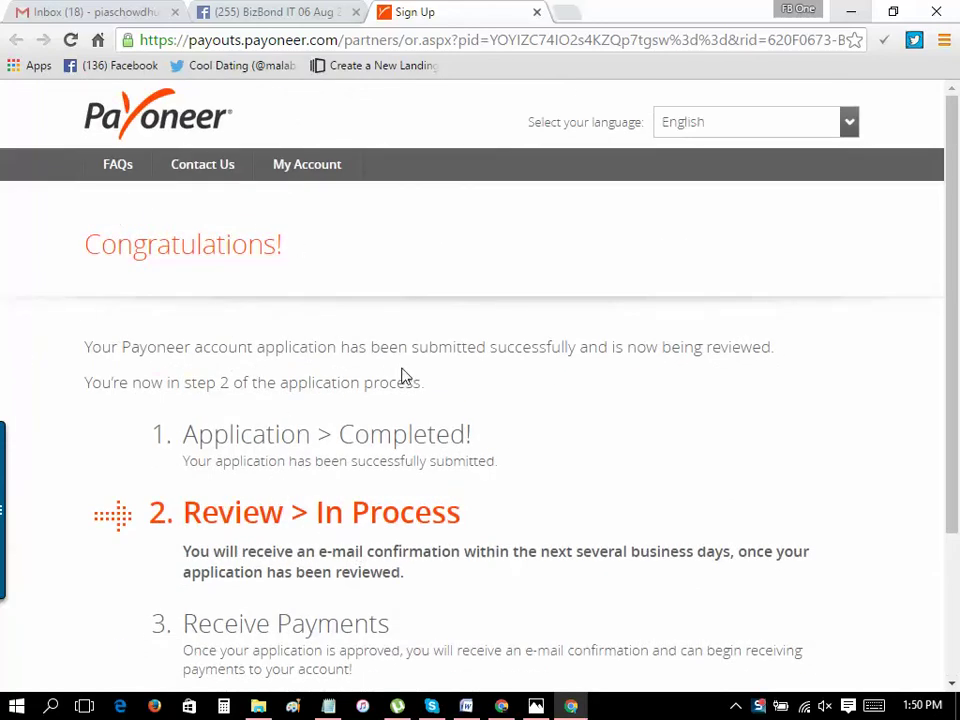
scroll(156, 430, "down", 3)
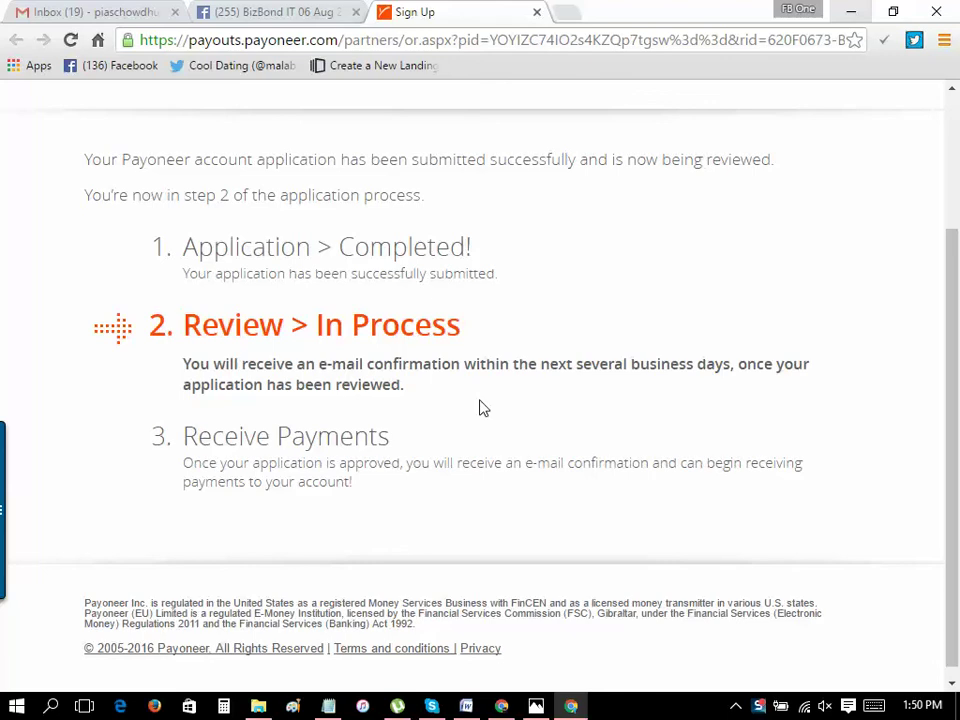
Open the Payoneer application-received email in Gmail and follow its Log into Account link.
left_click(163, 10)
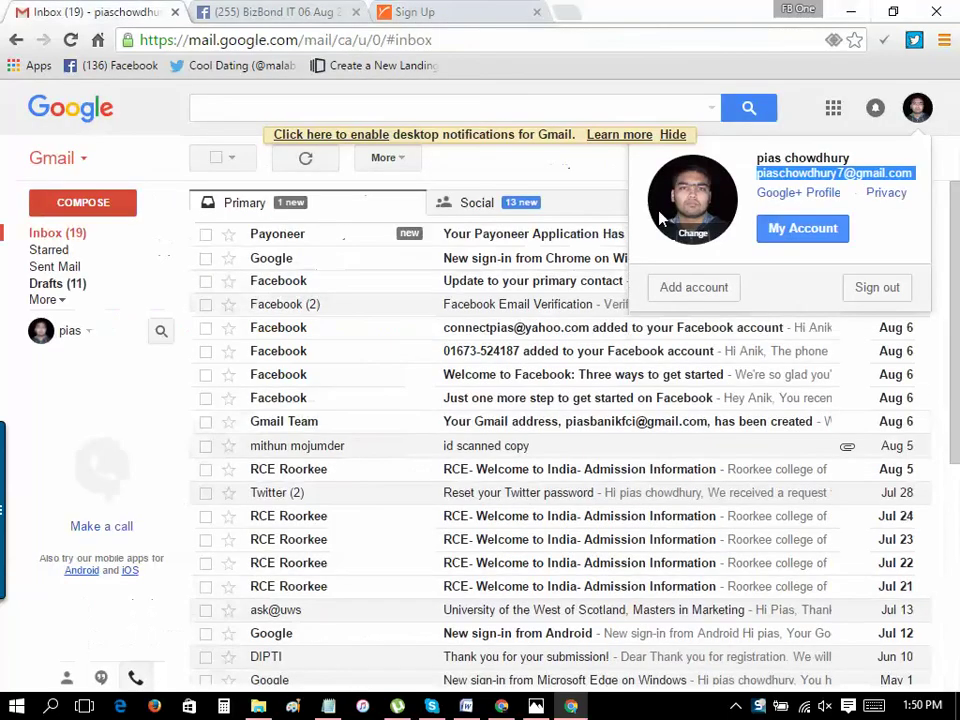
left_click(360, 248)
left_click(358, 249)
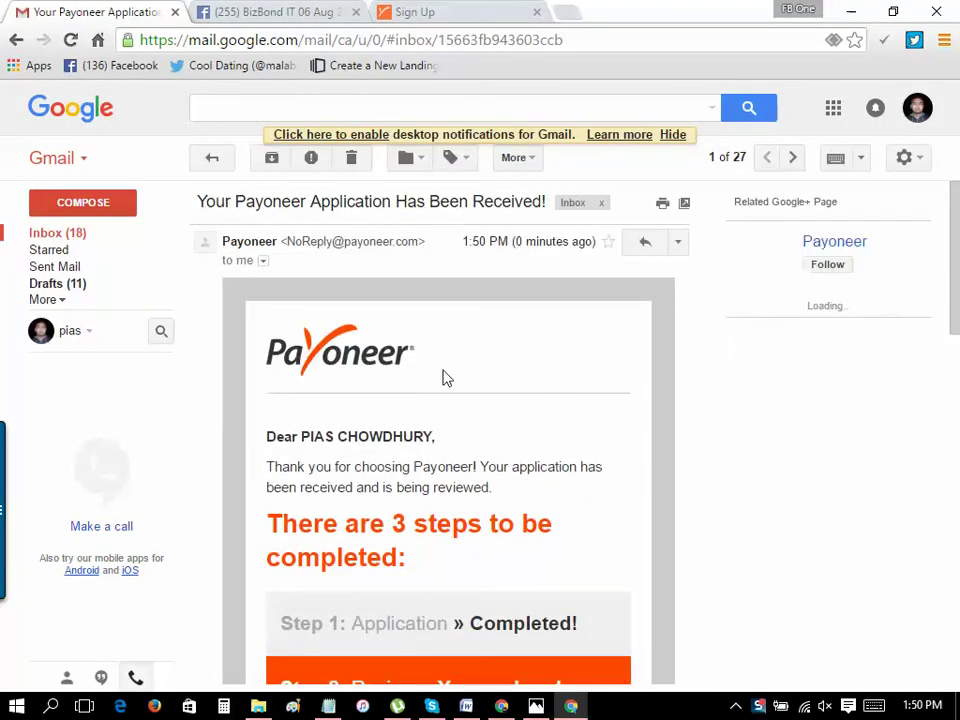
scroll(446, 378, "down", 1)
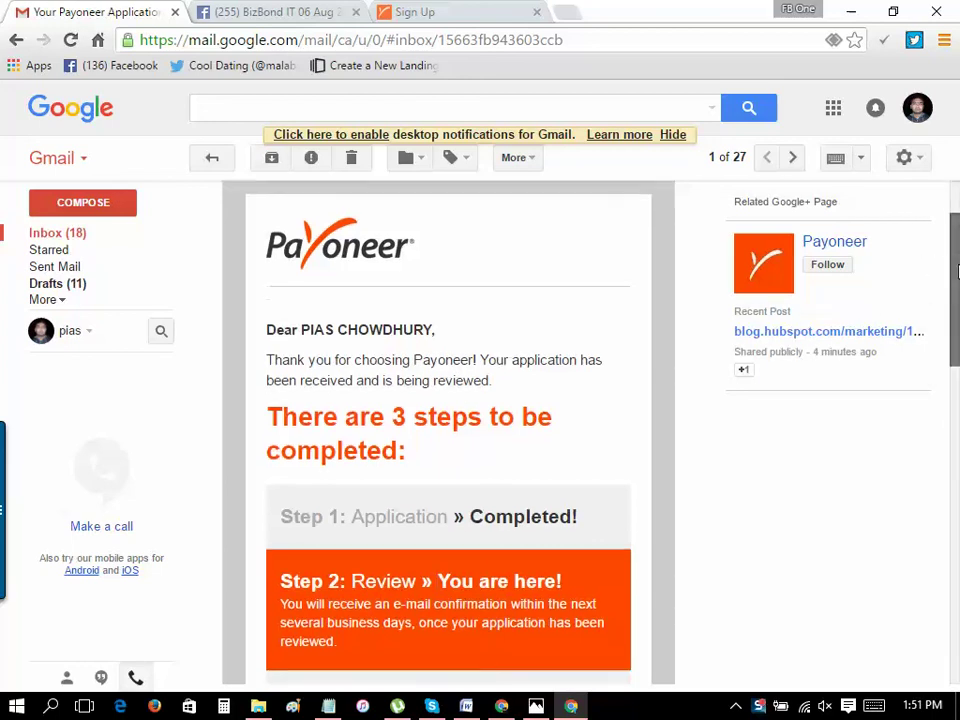
scroll(956, 273, "down", 1)
left_click_drag(956, 273, 956, 470)
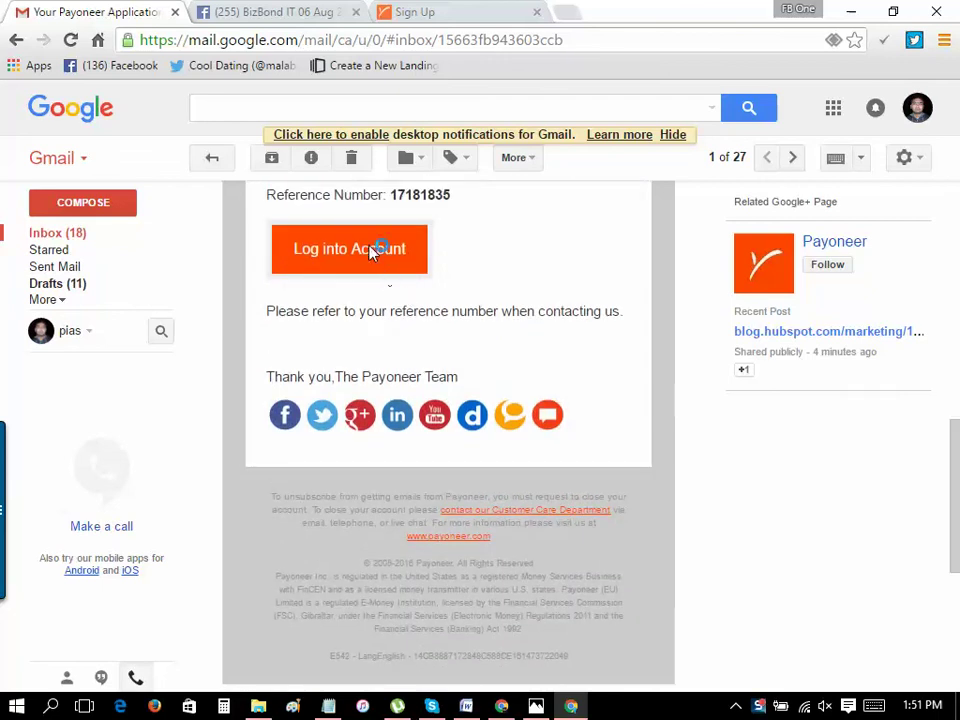
left_click(375, 251)
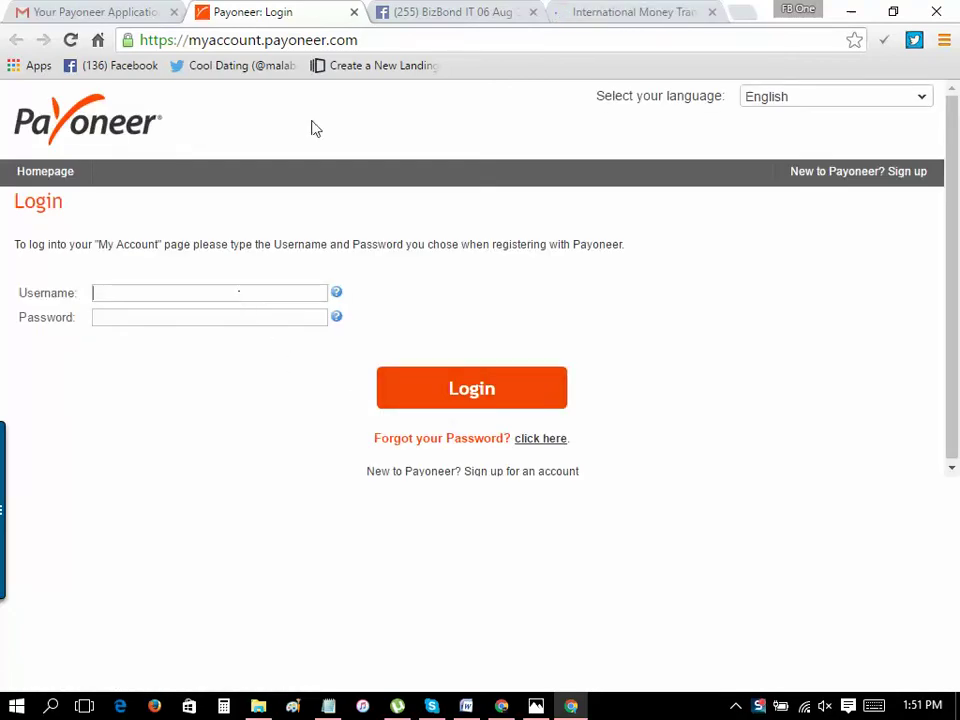
left_click(127, 8)
left_click(925, 110)
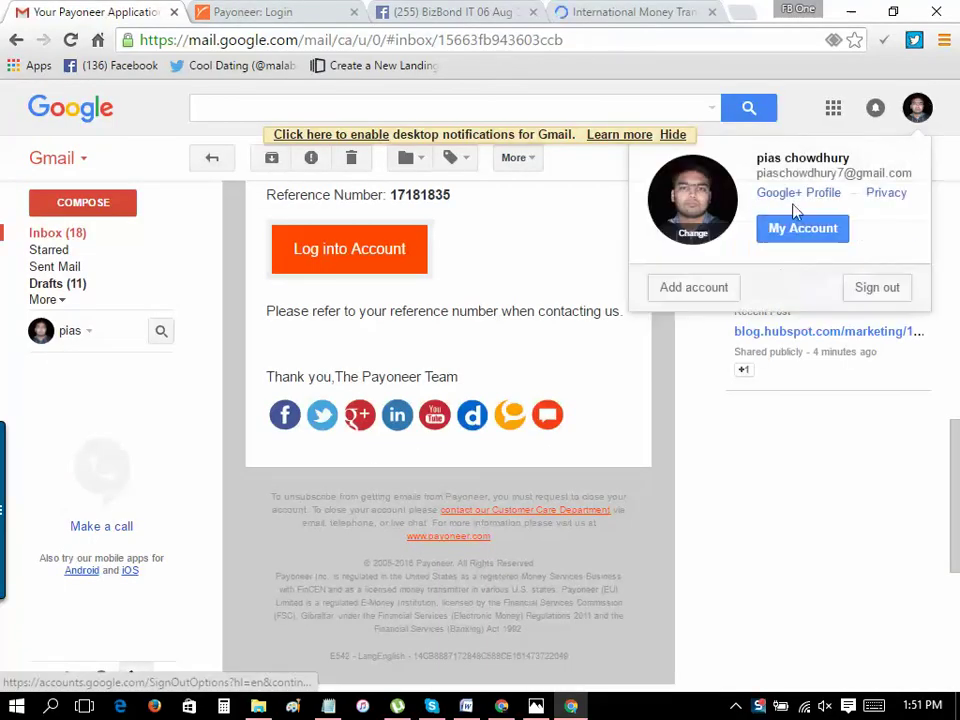
triple_click(805, 176)
right_click(795, 180)
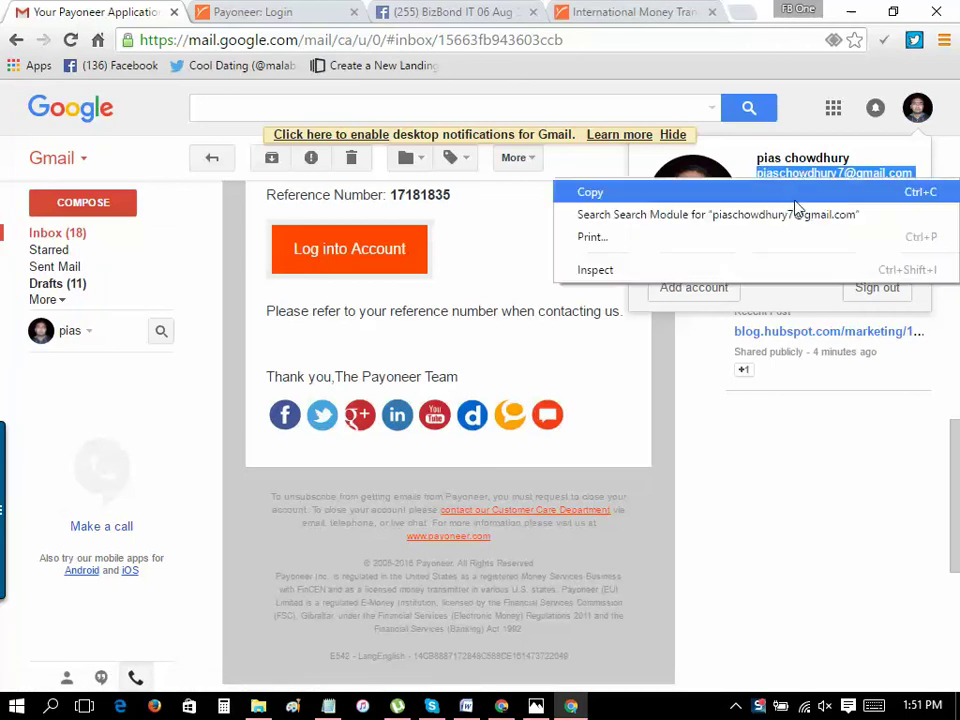
left_click(790, 192)
Log in to Payoneer with the copied e-mail as username and the account password.
left_click(630, 11)
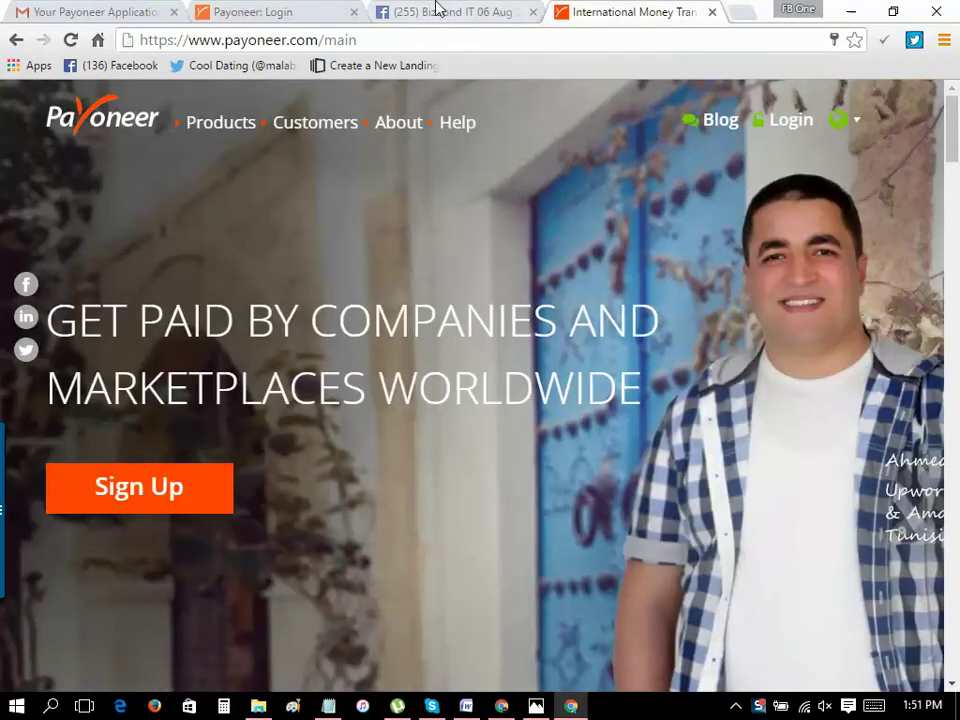
left_click(270, 10)
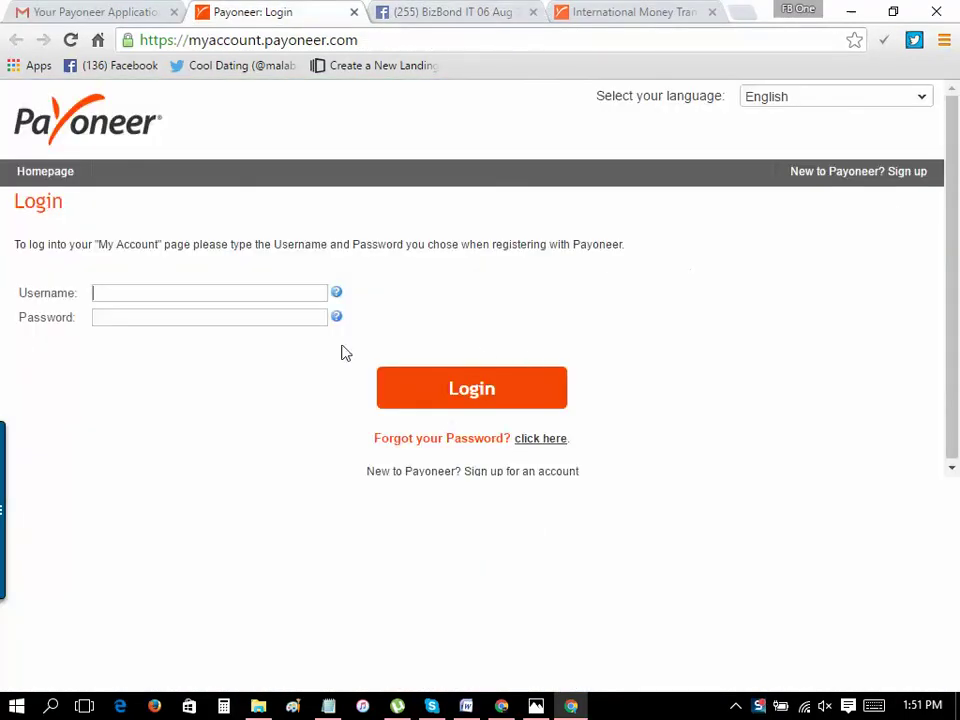
left_click(241, 296)
key("ctrl+v")
left_click(244, 318)
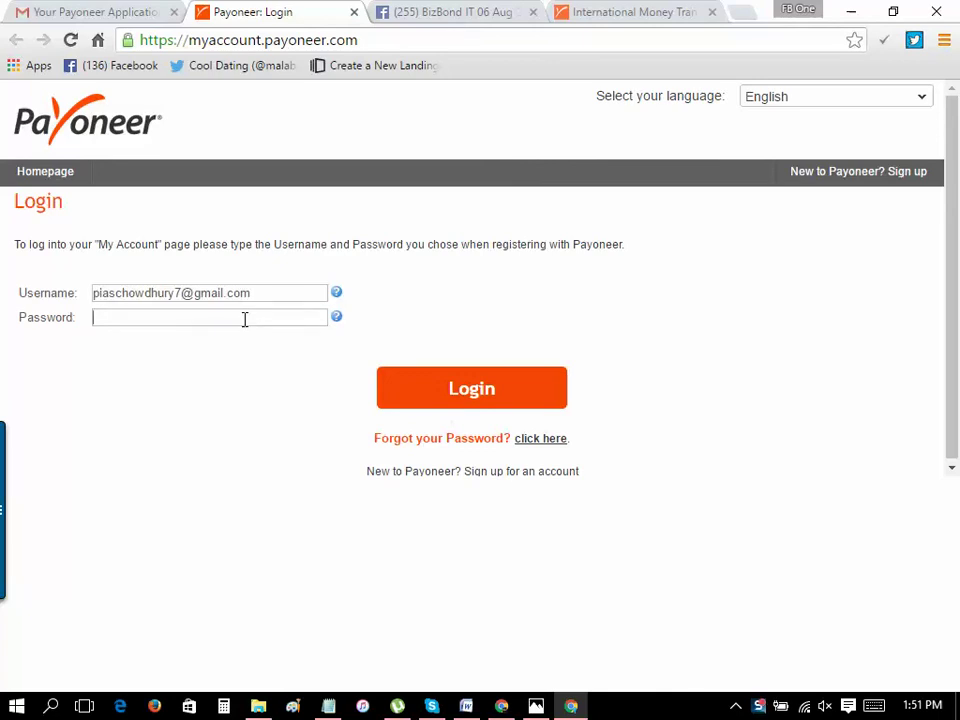
type("••••••")
left_click(440, 394)
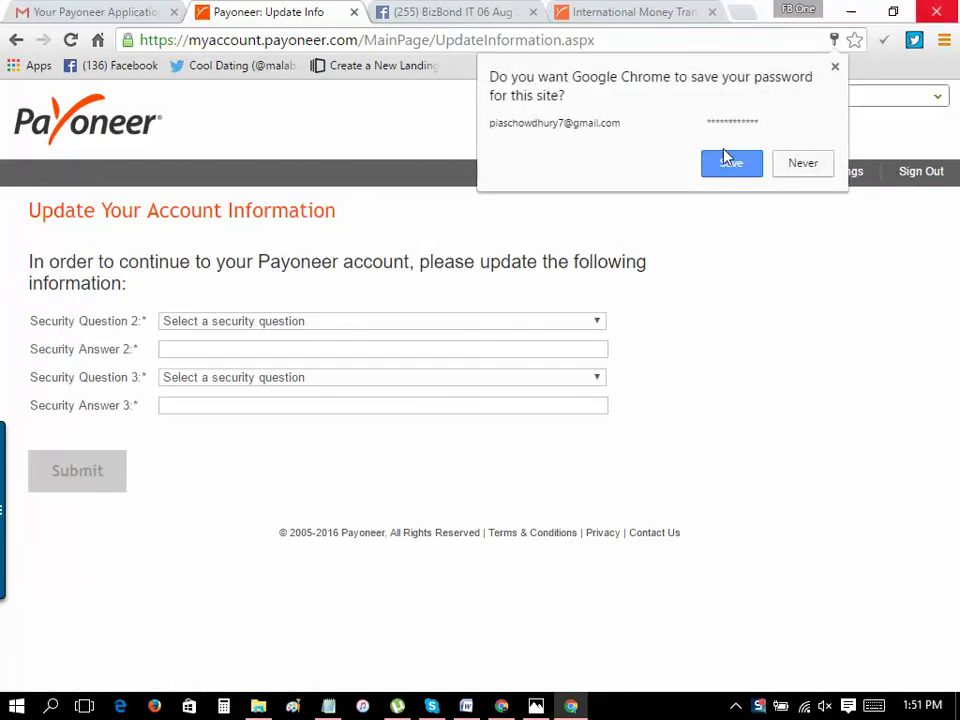
Set security question 2 to 'What is the name of your first teacher?' and enter the teacher's name.
left_click(835, 67)
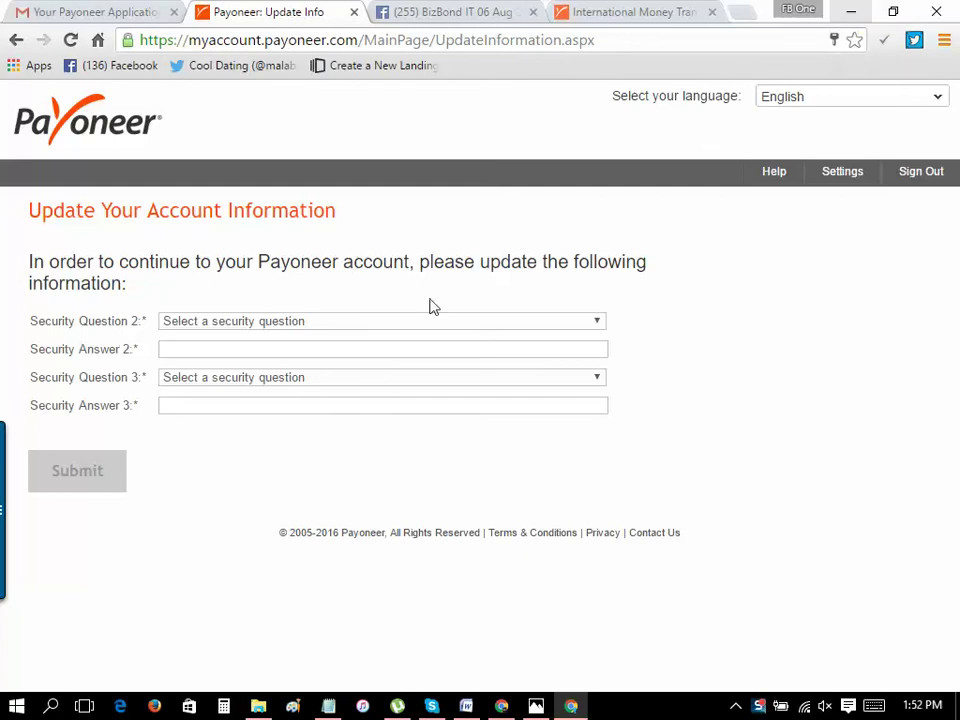
left_click(541, 322)
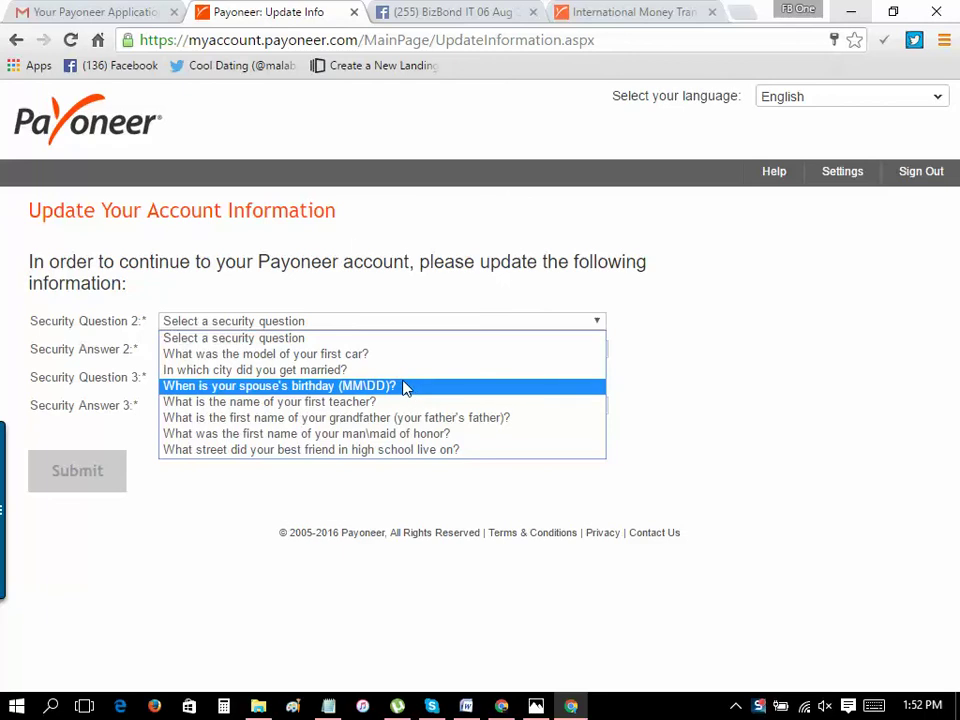
left_click(396, 401)
left_click(336, 348)
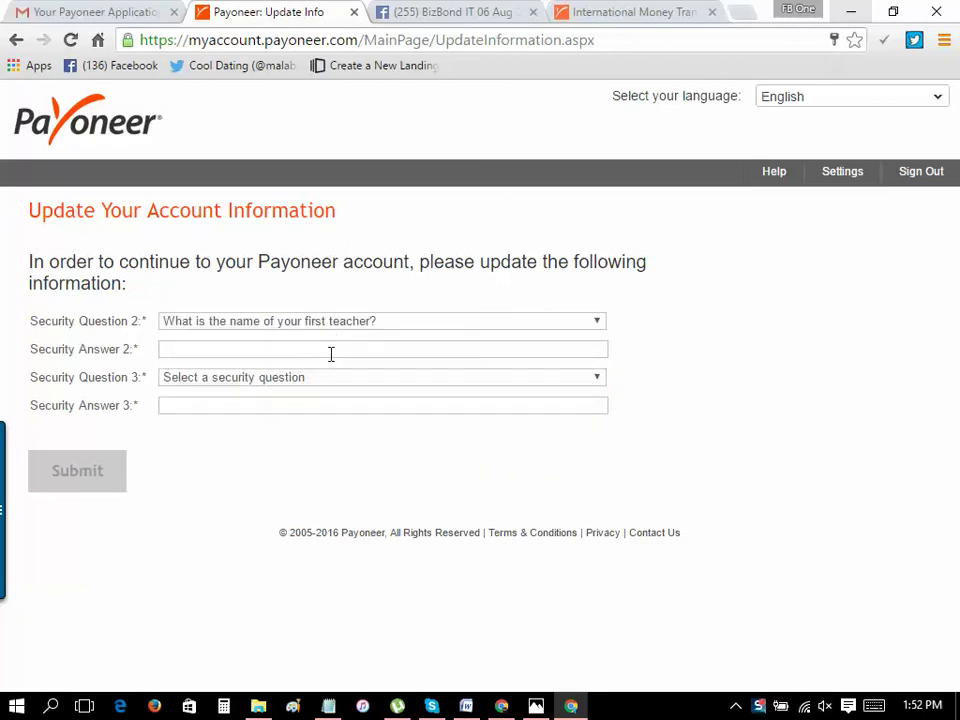
left_click(333, 376)
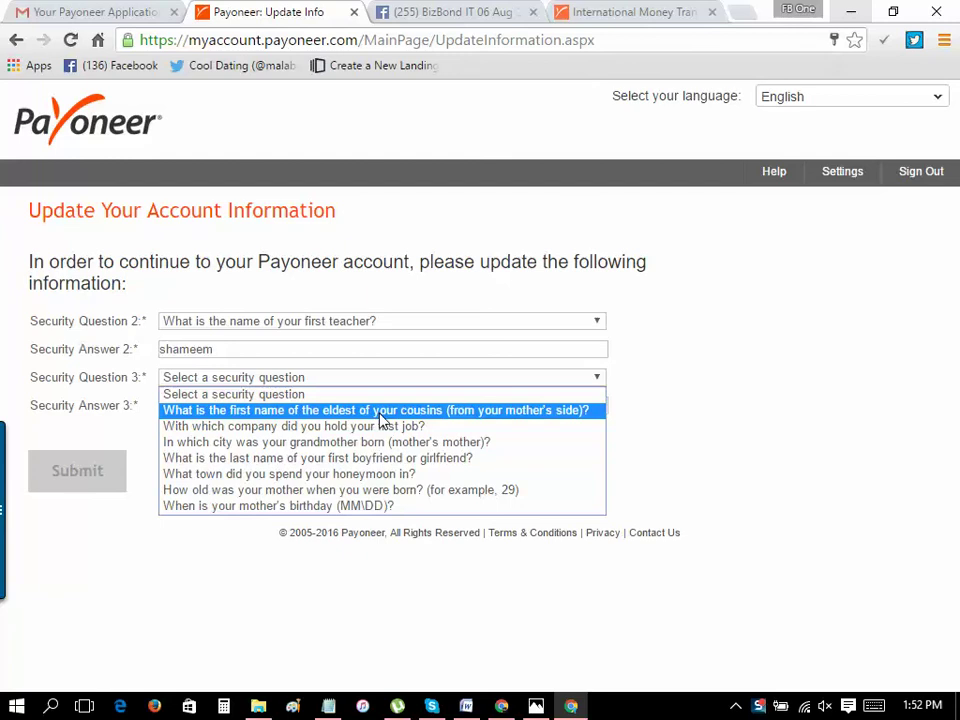
Set security question 3 to 'How old was your mother when you were born?' and enter the age.
left_click(379, 412)
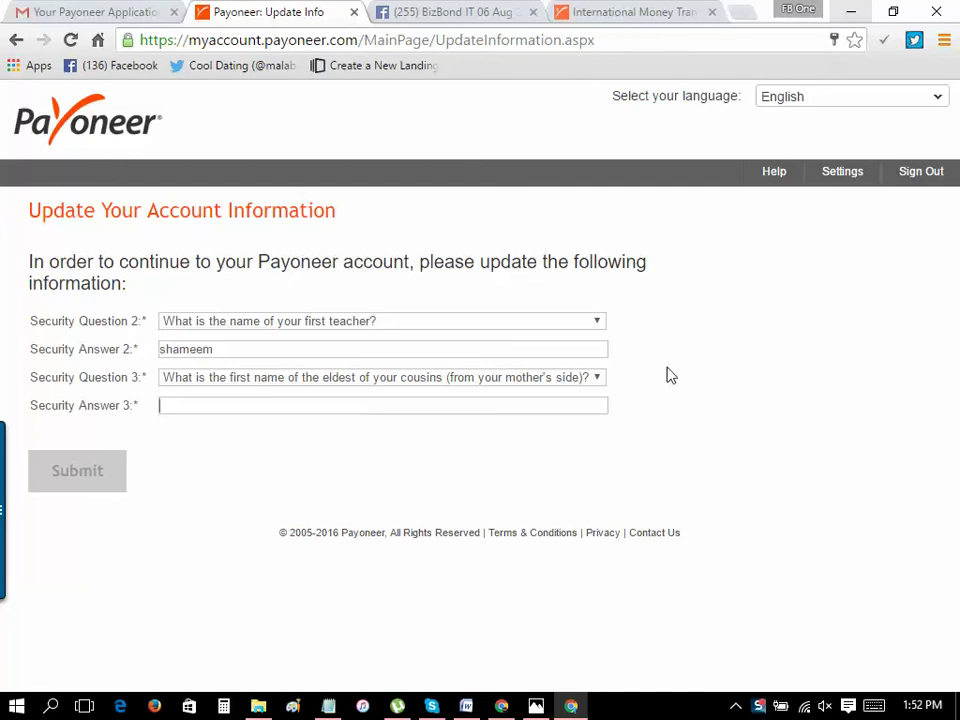
left_click(594, 377)
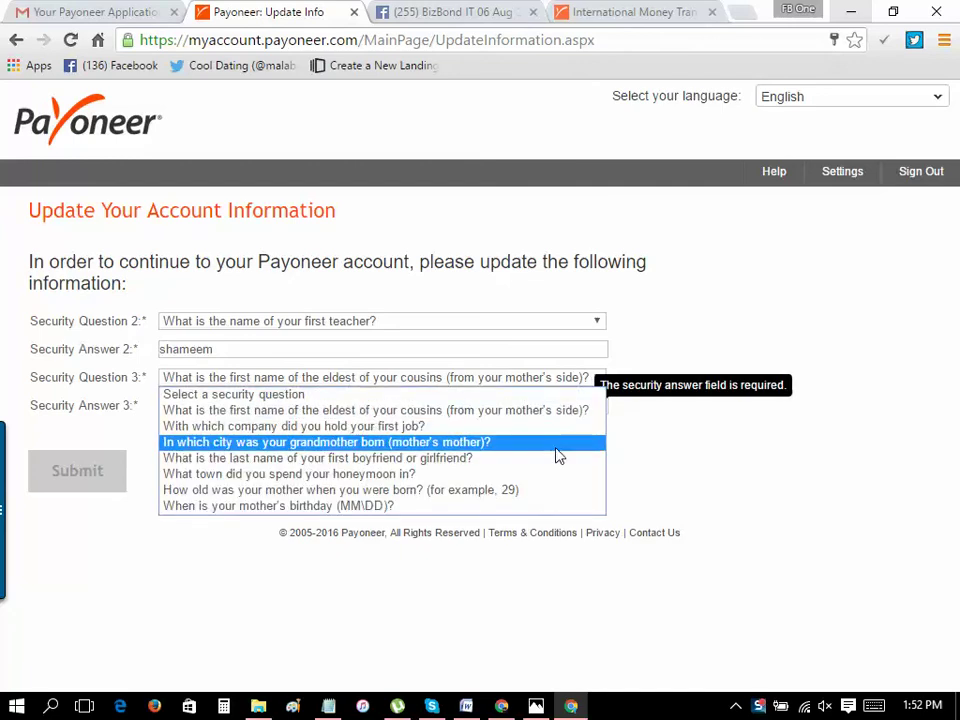
left_click(371, 490)
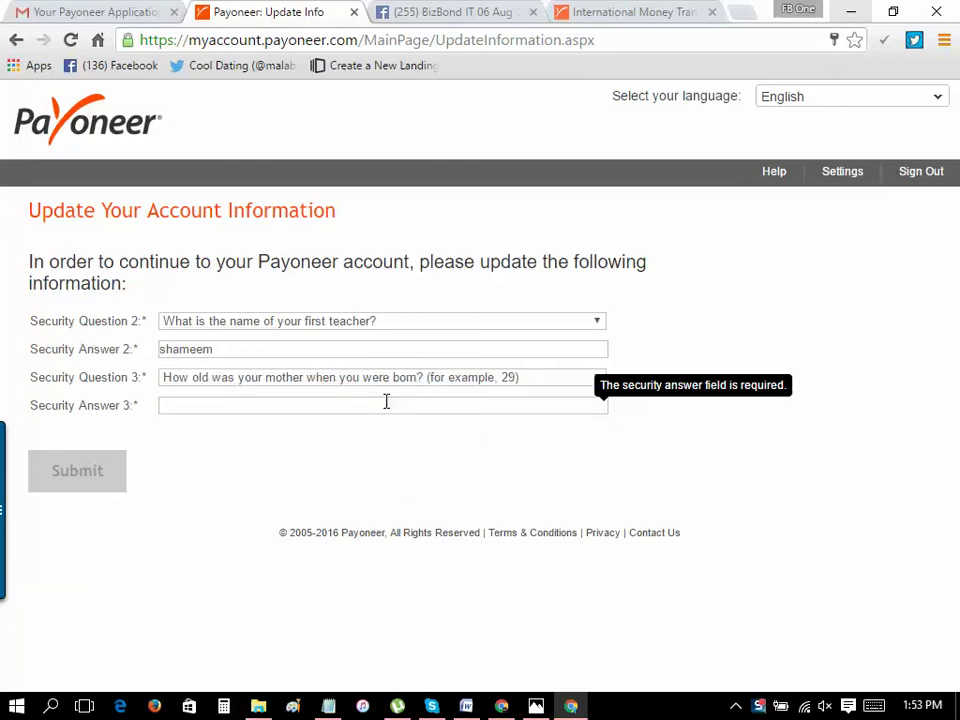
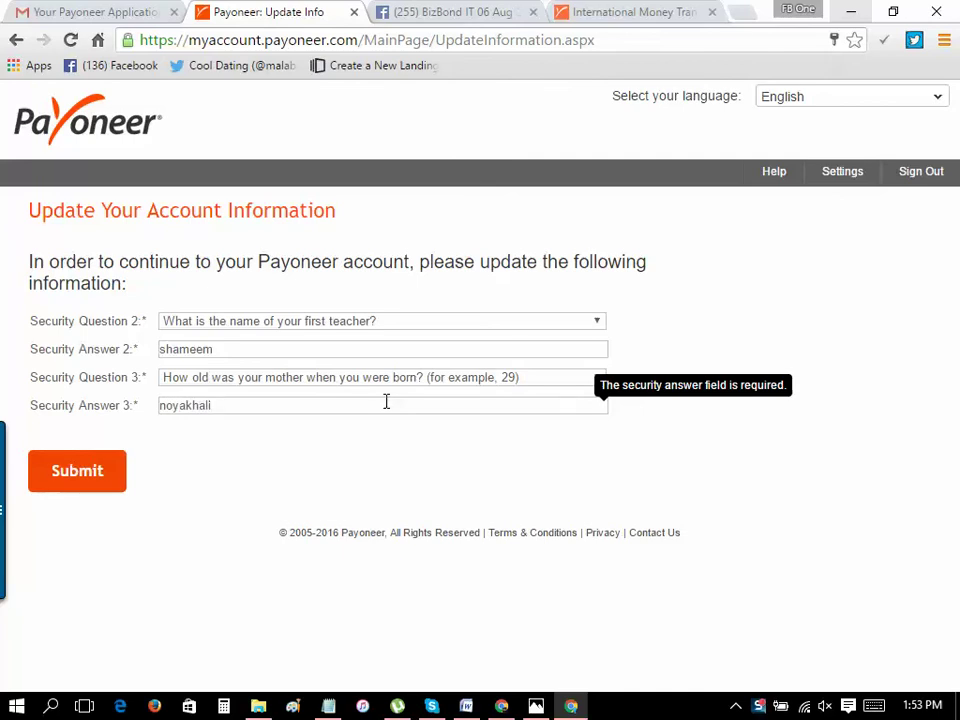
key("Left")
key("Left")
key("Left")
key("Left")
key("Left")
key("Right")
key("Right")
key("Right")
key("Right")
key("Right")
key("Right")
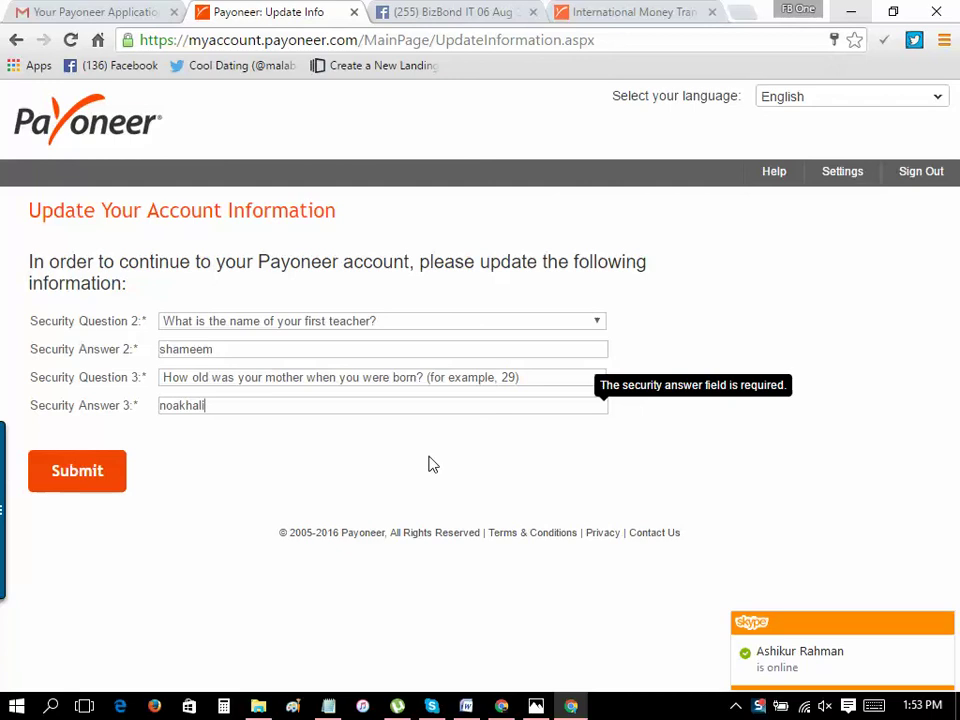
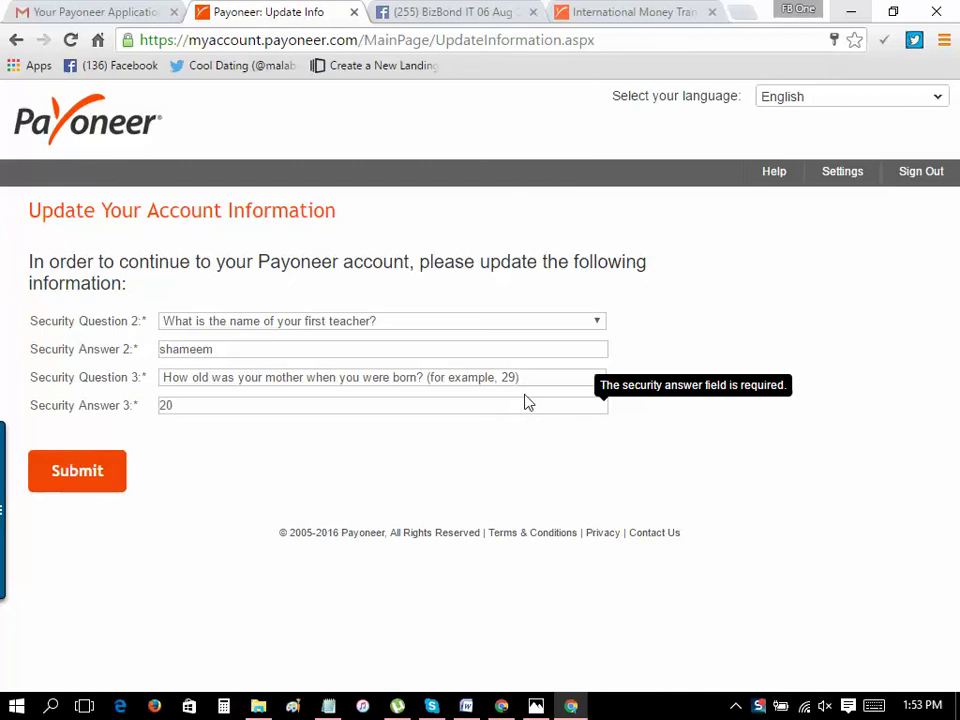
Submit the security questions and view the Welcome To Your Account page with its $0.00 USD balance.
left_click(100, 472)
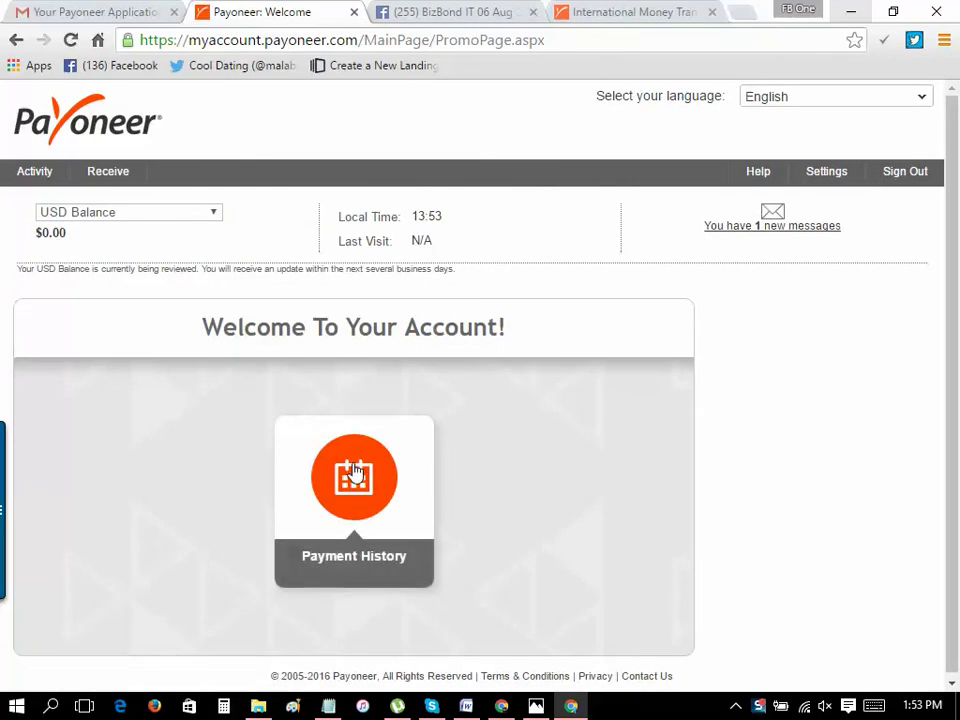
scroll(506, 293, "down", 1)
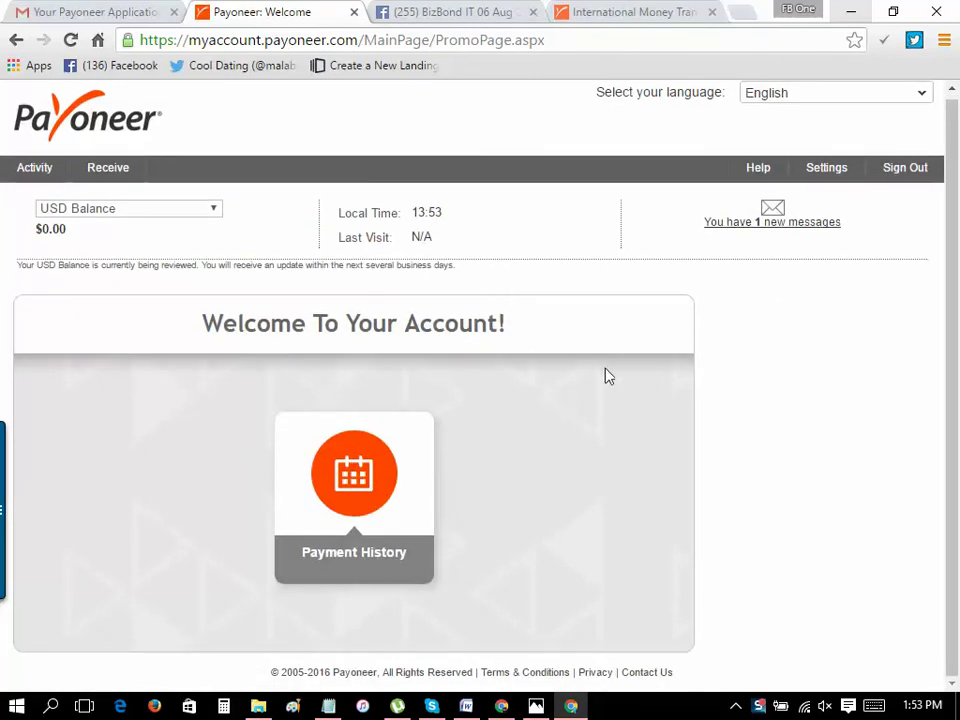
scroll(605, 376, "up", 1)
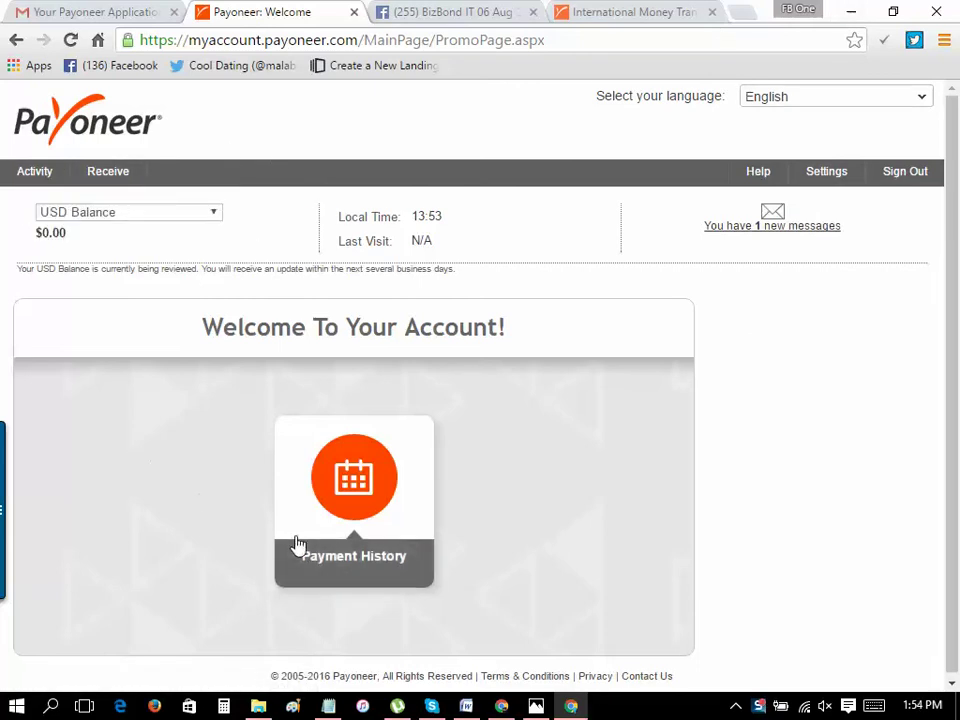
scroll(469, 441, "down", 1)
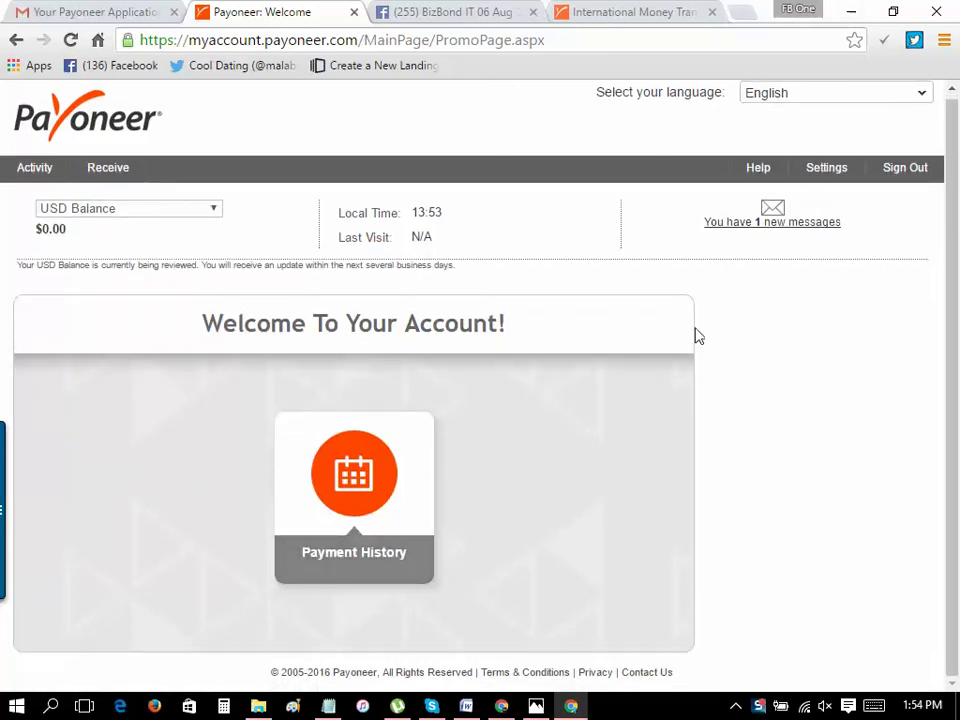
Open the '1 new messages' link to read the Edit Profile confirmation message.
left_click(778, 222)
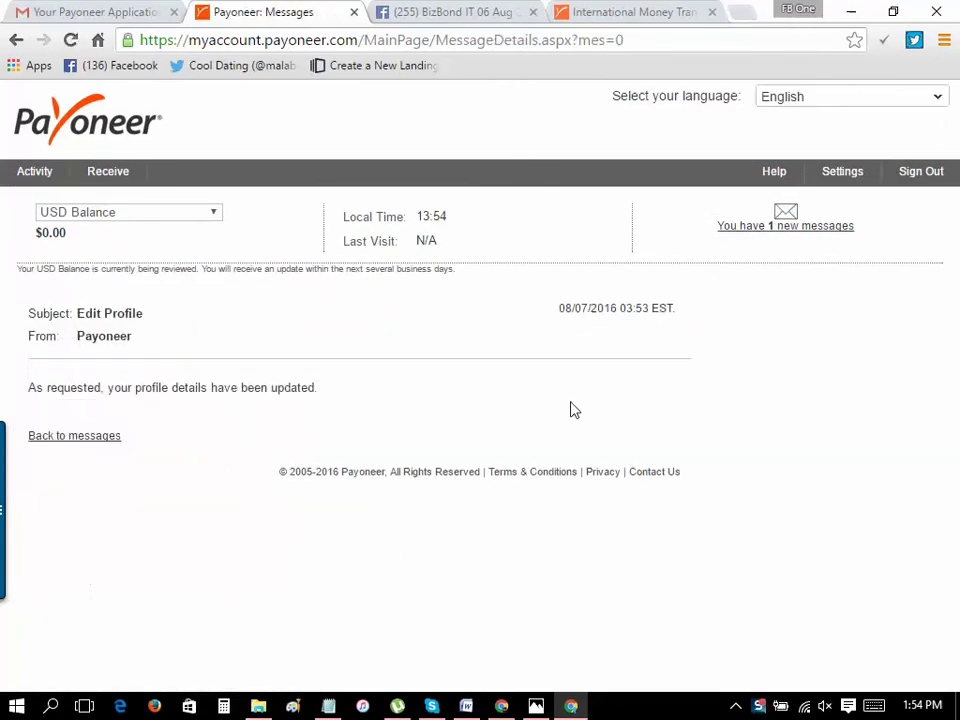
left_click(108, 10)
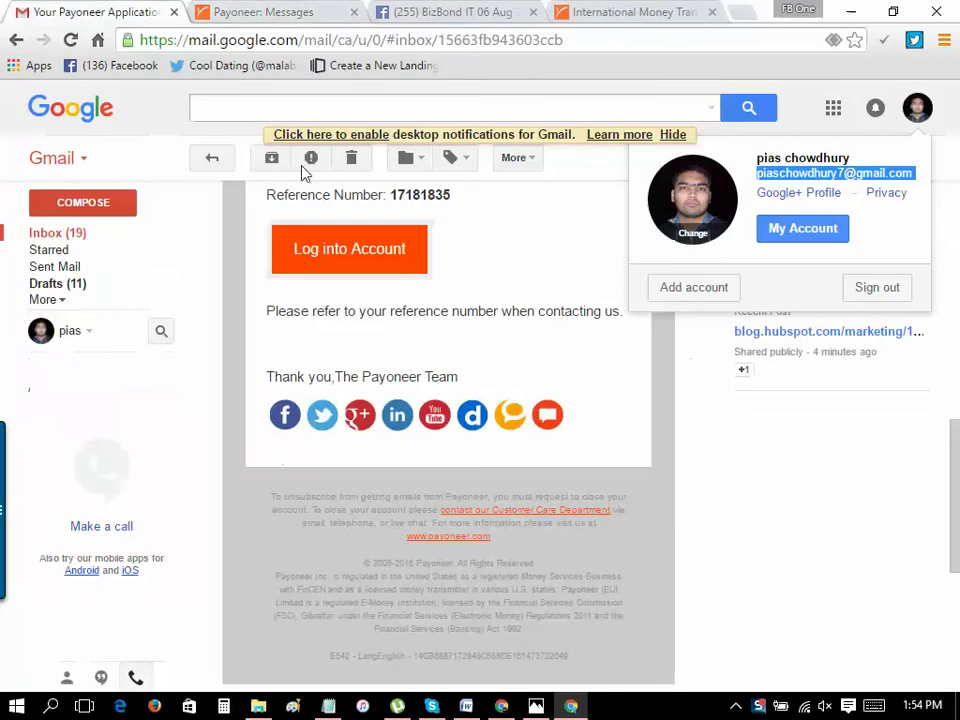
left_click(300, 10)
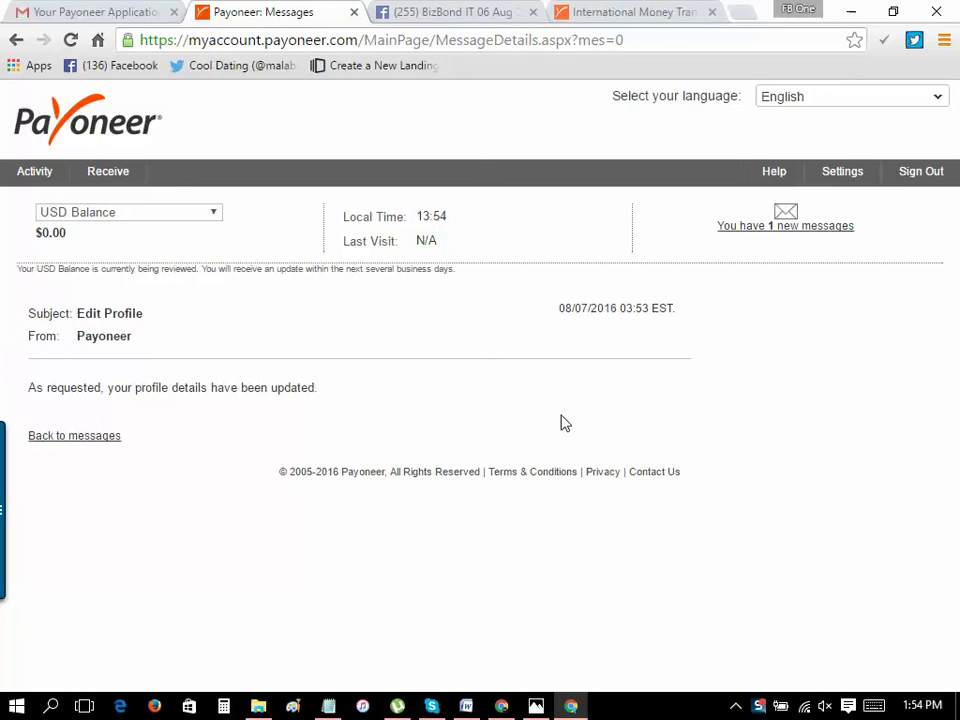
mouse_move(778, 163)
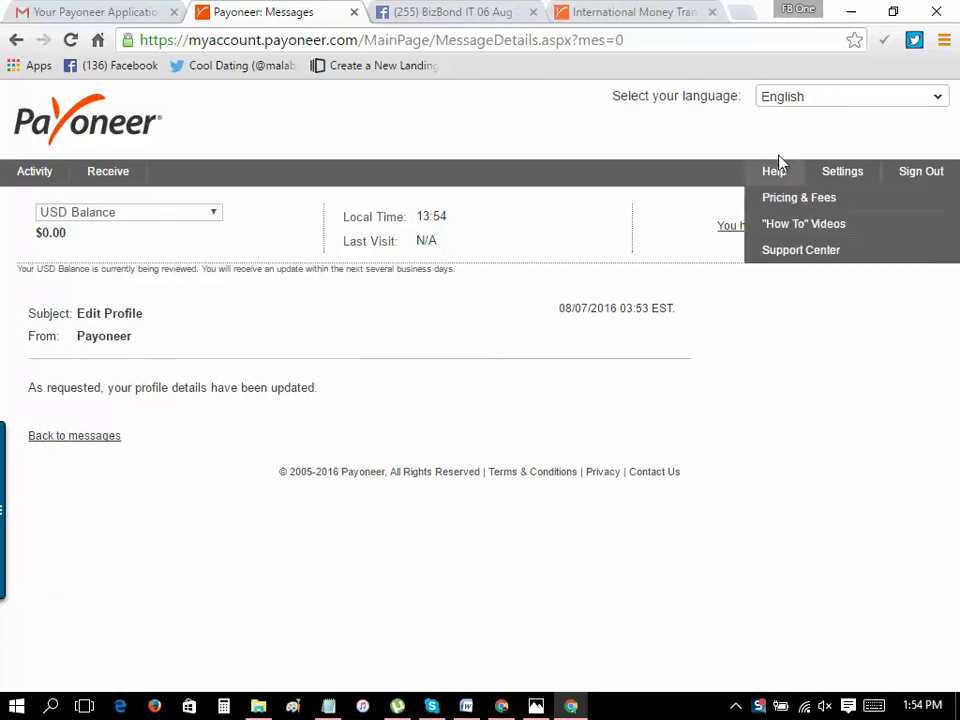